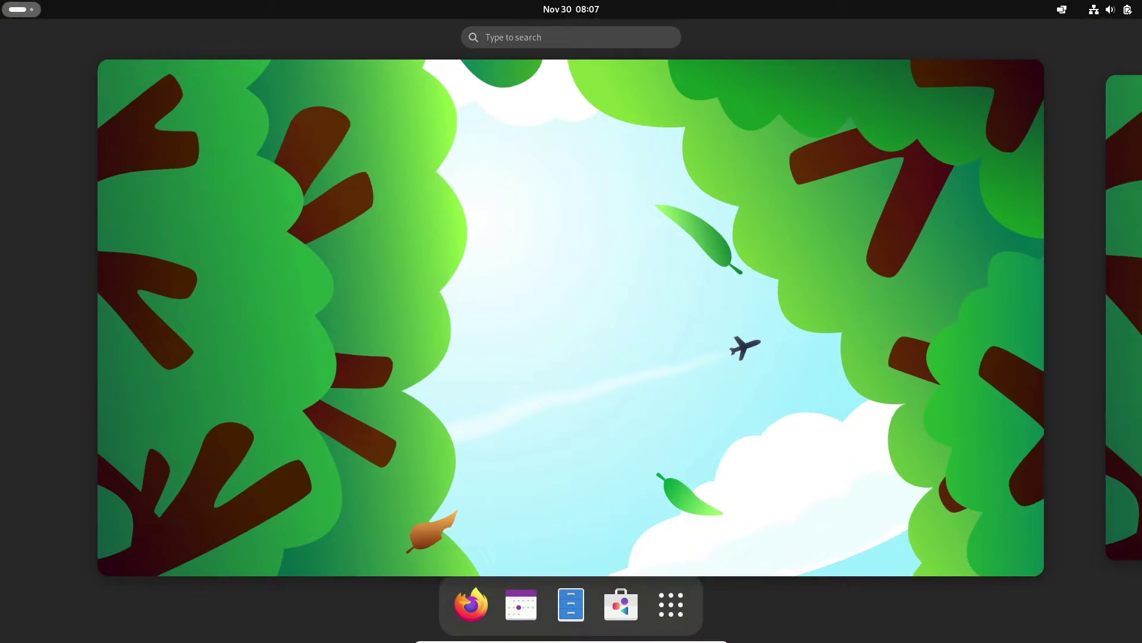
- Glance through the system status, quick settings and window tiling panels, then dismiss them
key("Escape")
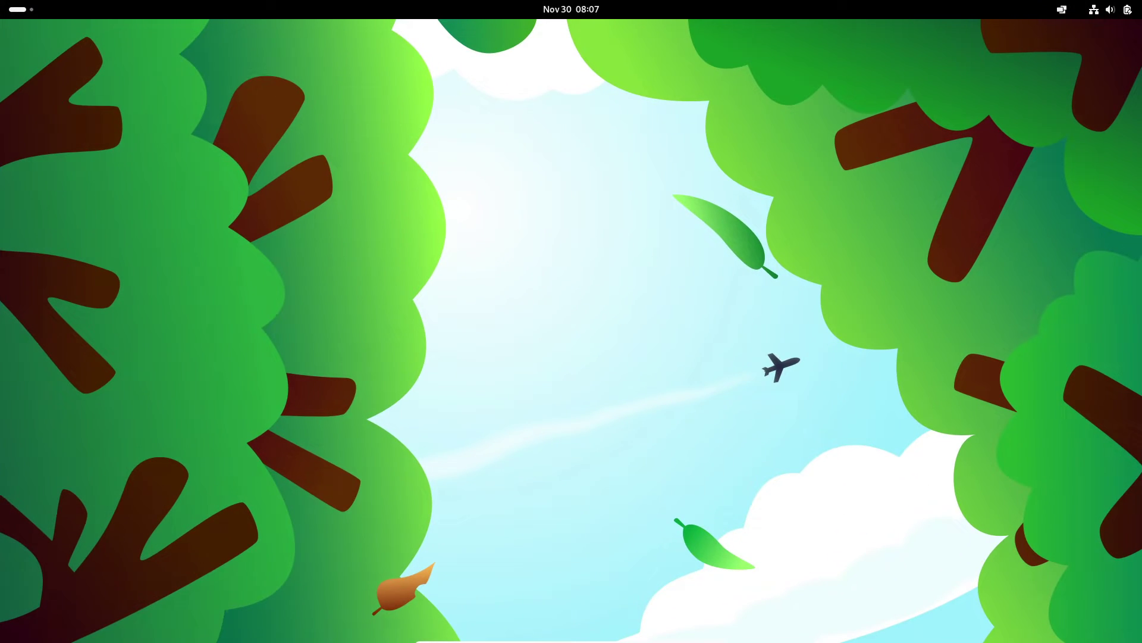
key("super+v")
key("super+s")
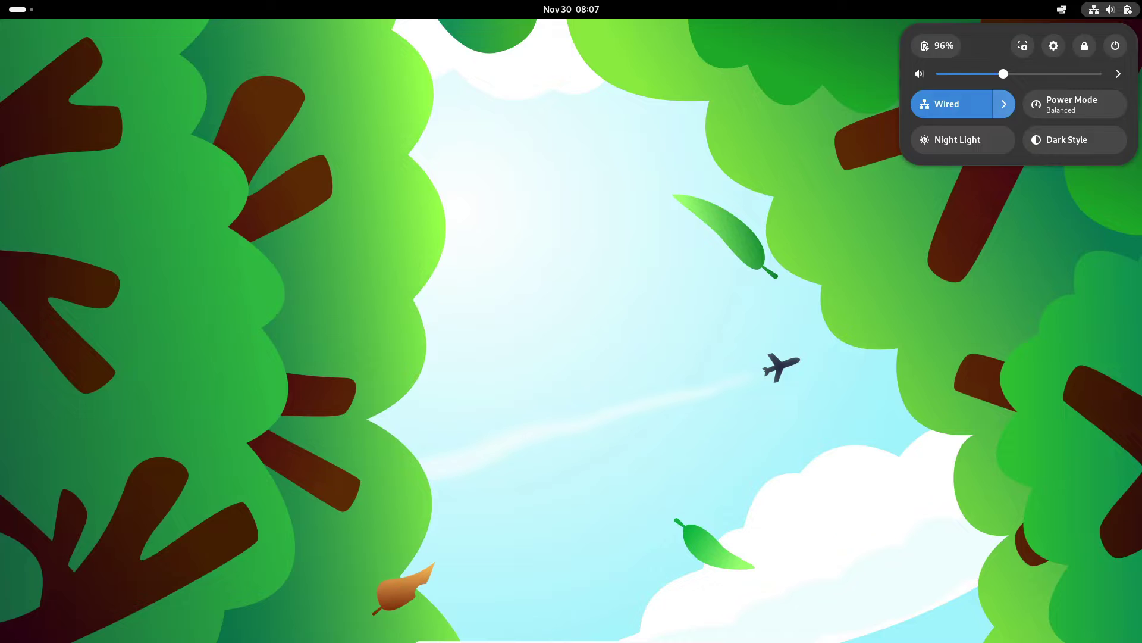
key("Escape")
key("super+s")
key("Left")
key("Escape")
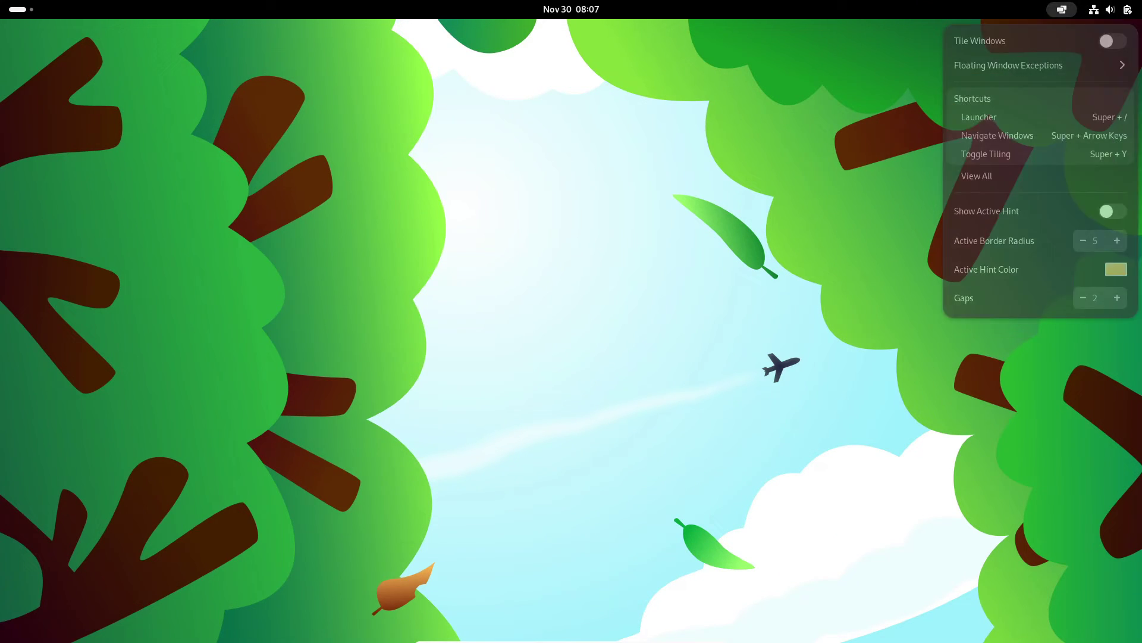
- Review the About page and full System Details in Settings, then quit Settings and start a Terminal
key("super")
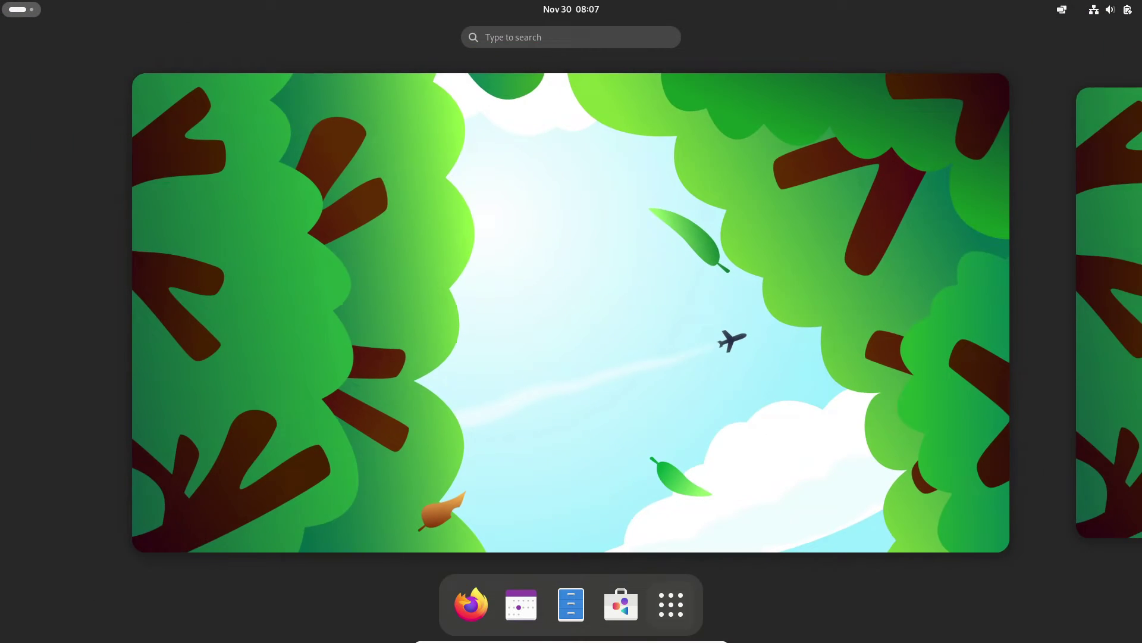
key("super")
key("Return")
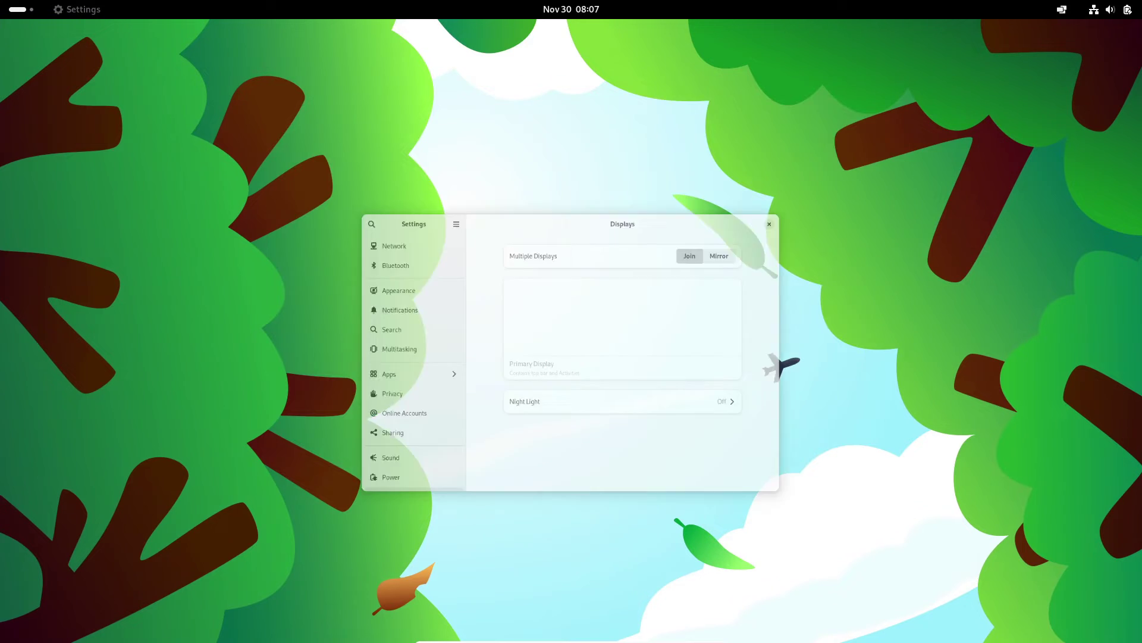
key("Down")
key("Down")
key("Down")
key("Down")
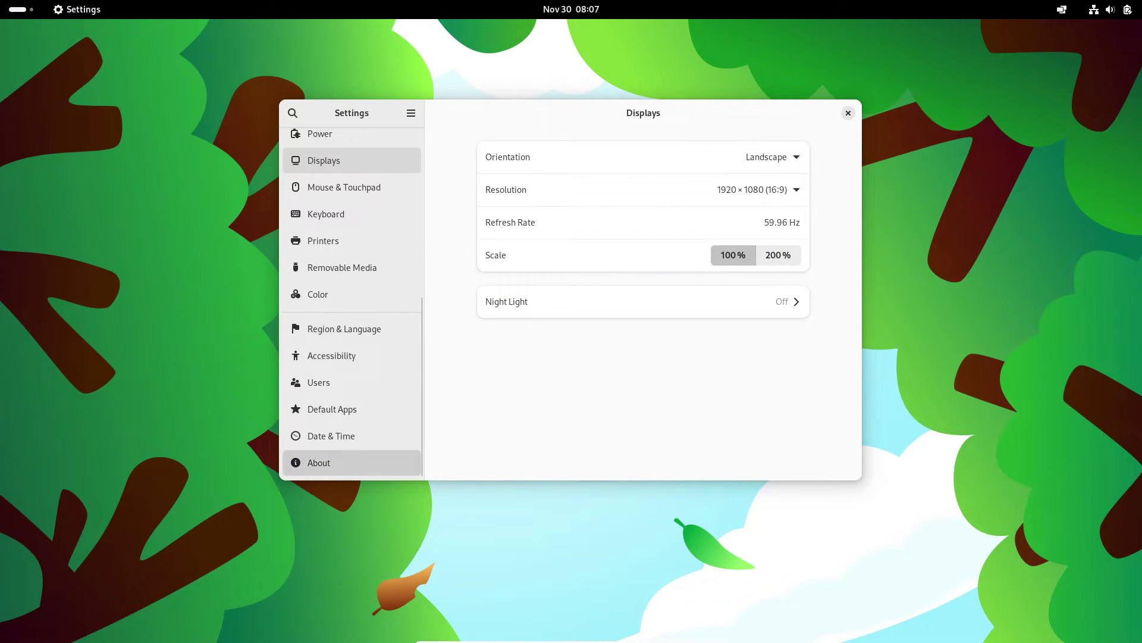
key("Return")
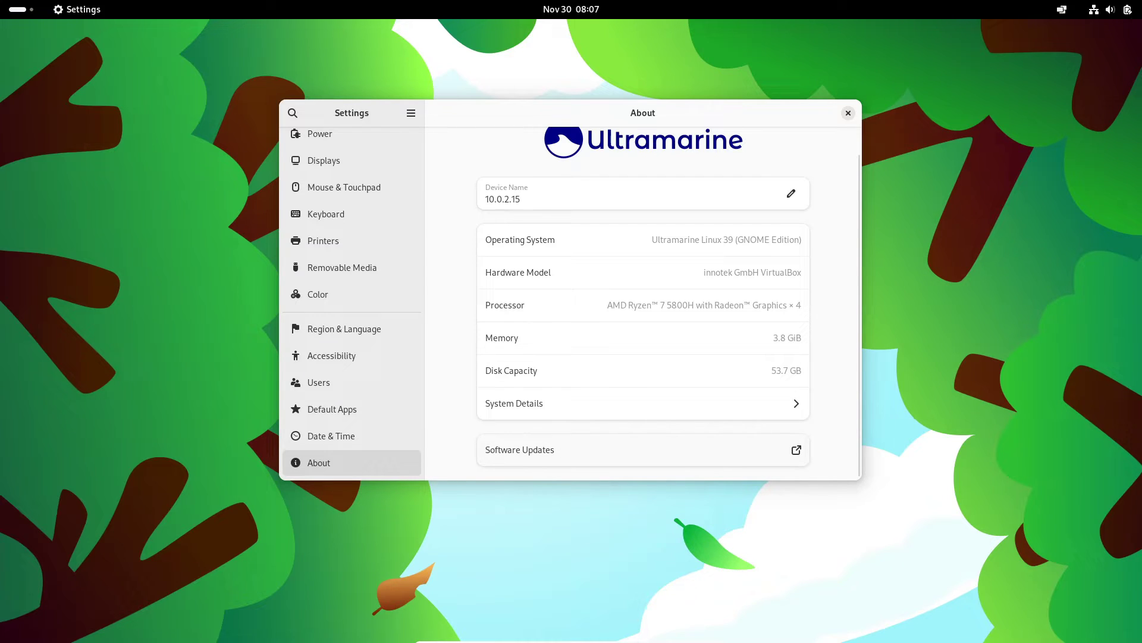
key("Return")
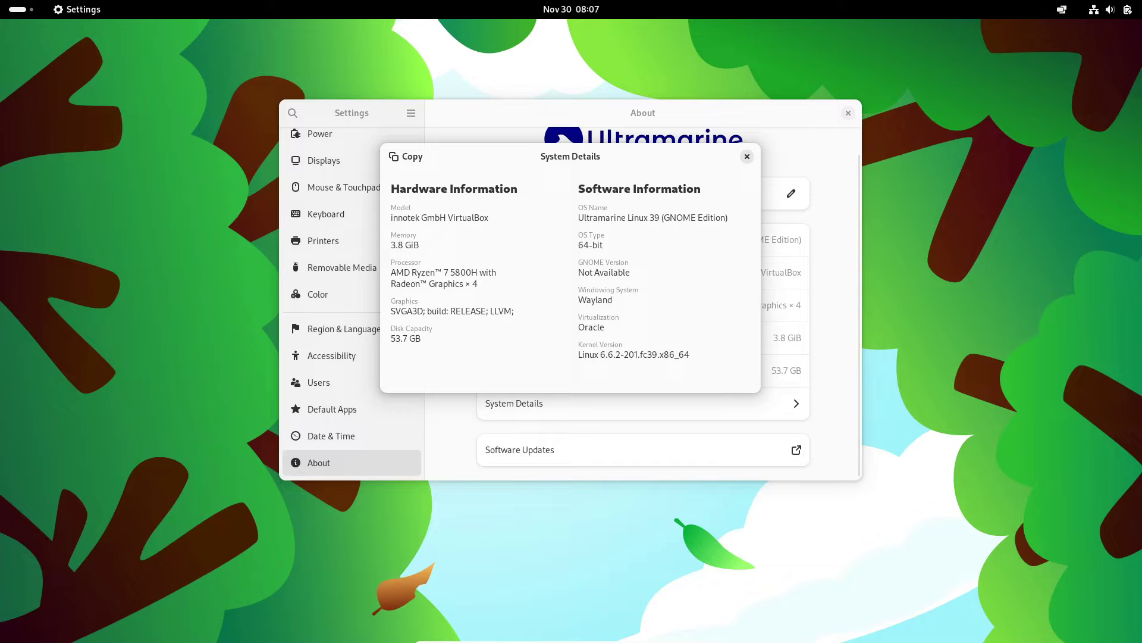
key("Escape")
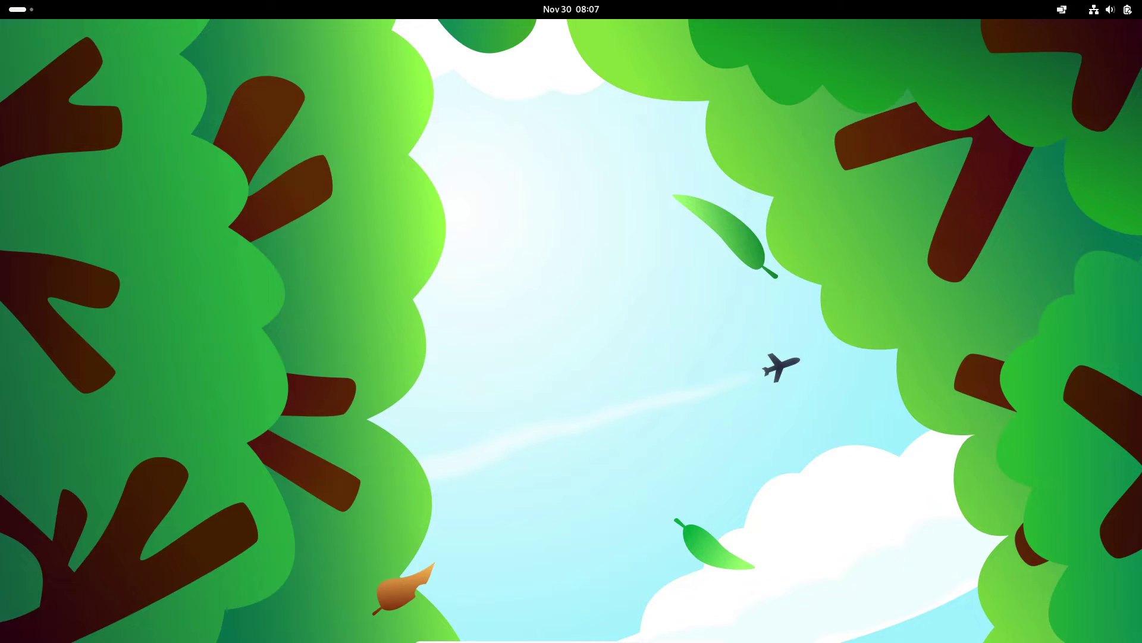
key("super+a")
key("Return")
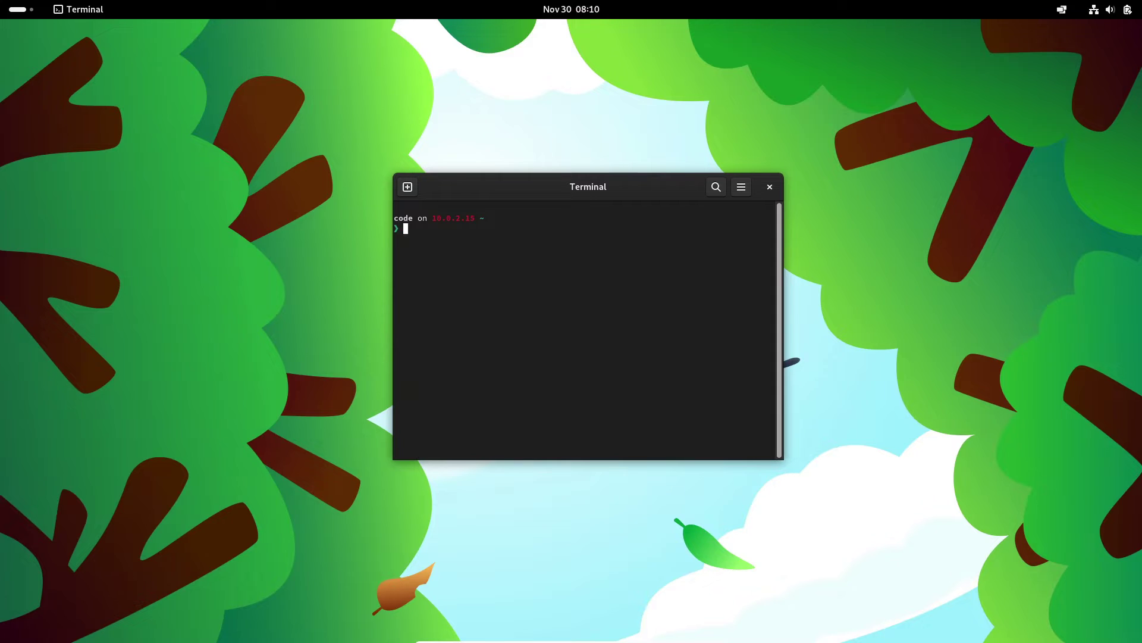
- Run neofetch and highlight its OS and Host lines
type("neofetch")
key("Return")
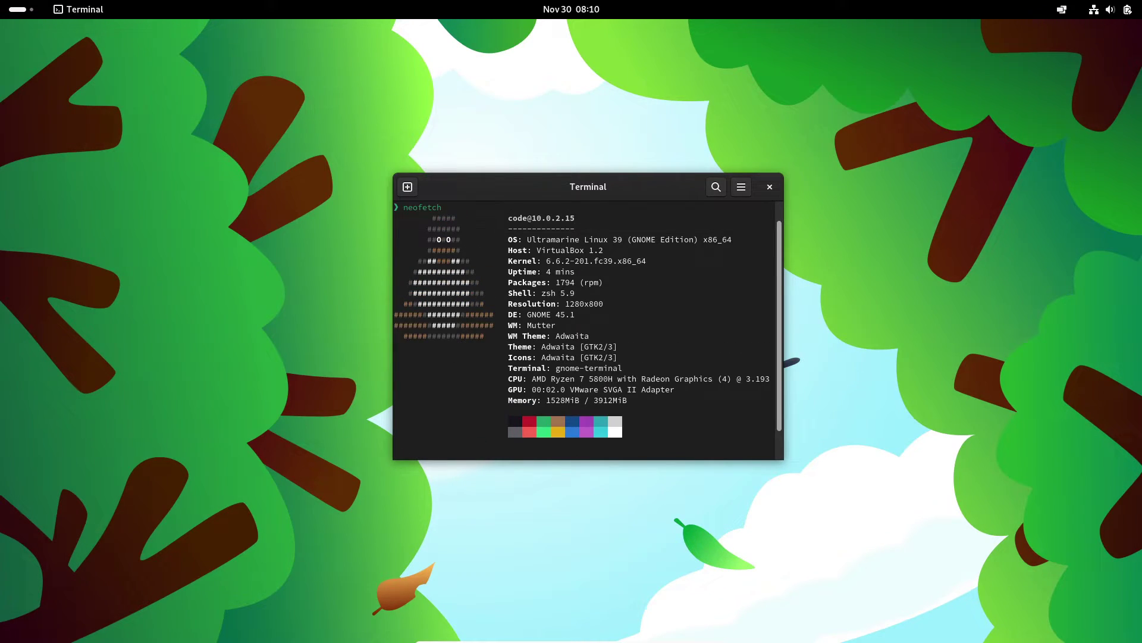
left_click_drag(534, 239, 595, 250)
left_click(595, 250)
left_click(595, 250)
- Highlight the DE: GNOME 45.1 and kernel lines, then close the terminal
left_click_drag(496, 314, 581, 314)
left_click(580, 314)
left_click_drag(510, 260, 774, 261)
left_click(773, 261)
left_click(770, 186)
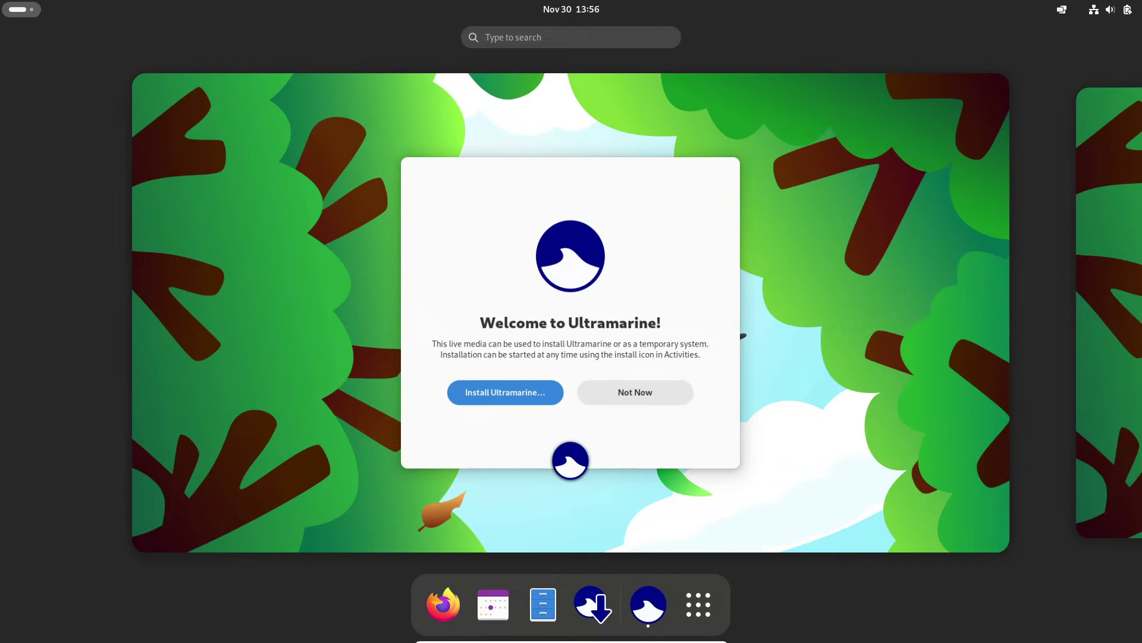
- Choose Install Ultramarine… in the Welcome to Ultramarine dialog to reach Installation Destination
left_click(505, 392)
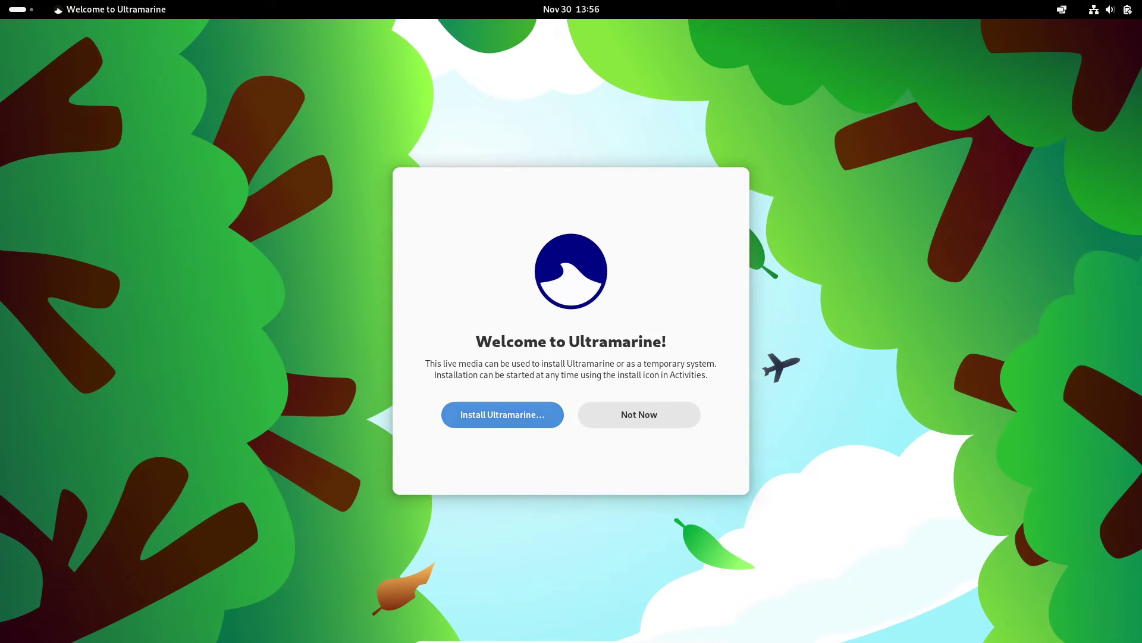
left_click(501, 411)
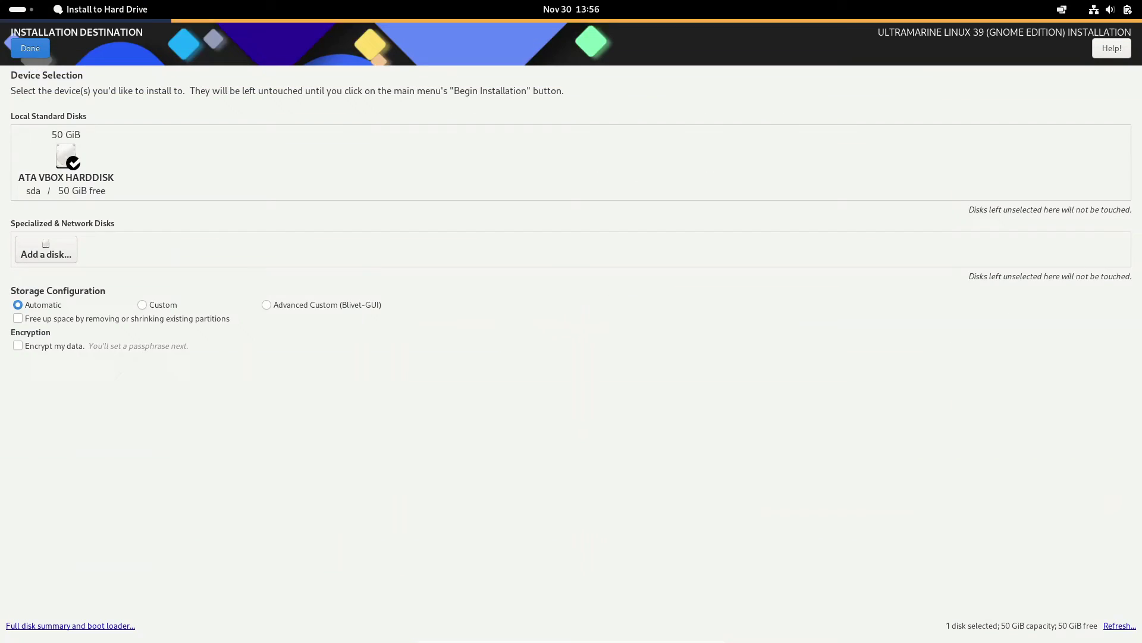
- Accept automatic partitioning and create an administrator user with a full name and a confirmed password
left_click(26, 46)
left_click(790, 284)
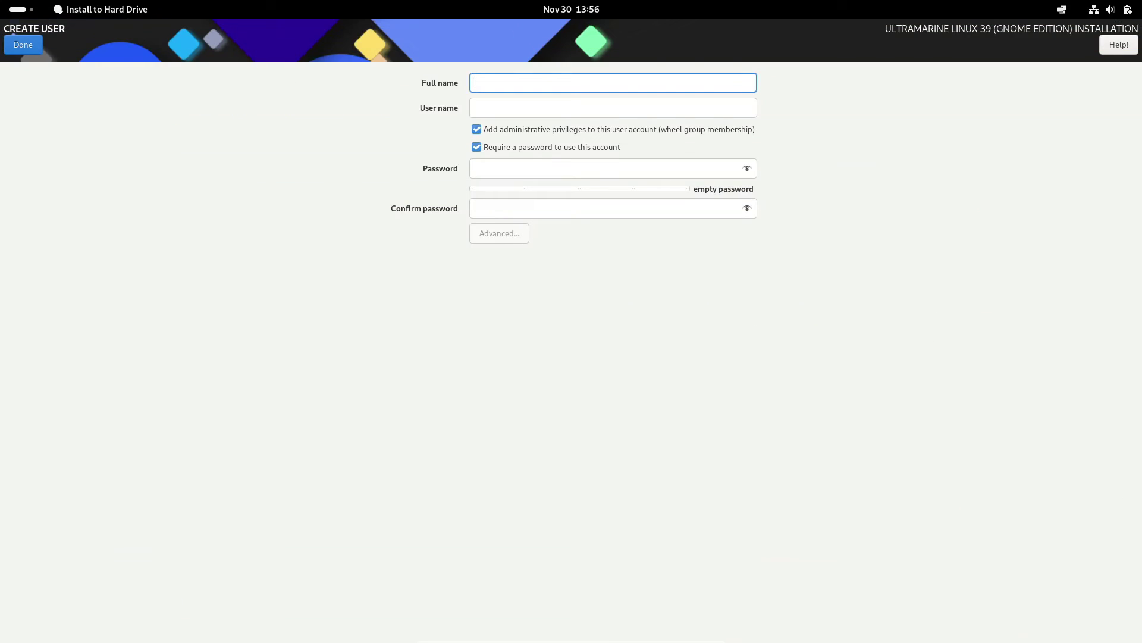
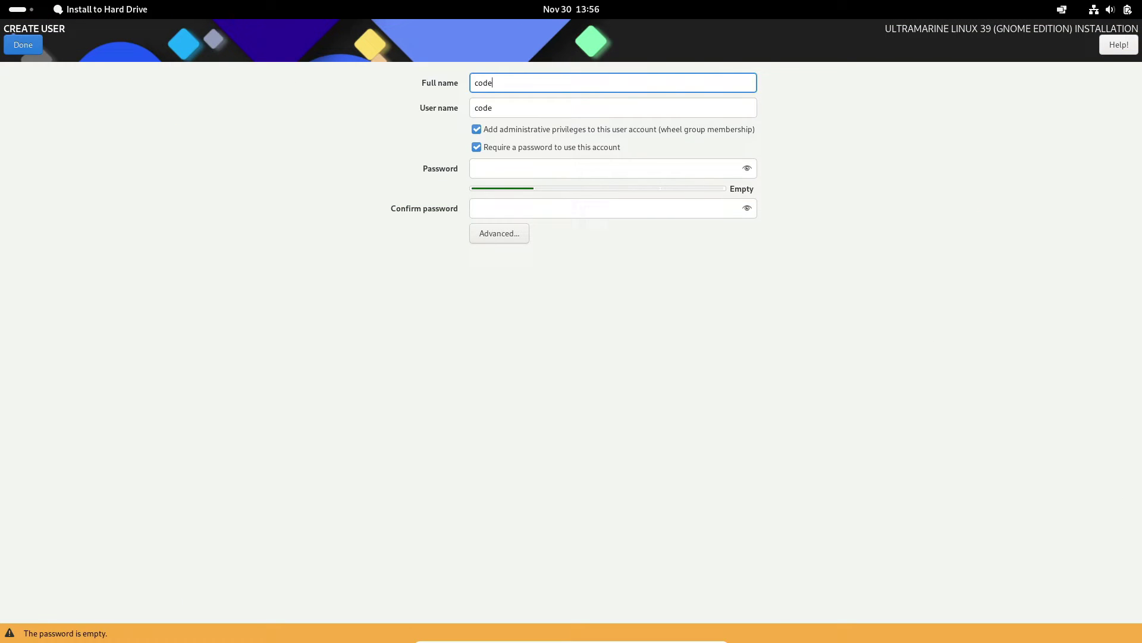
key("Tab")
key("Tab")
key("Tab")
key("Tab")
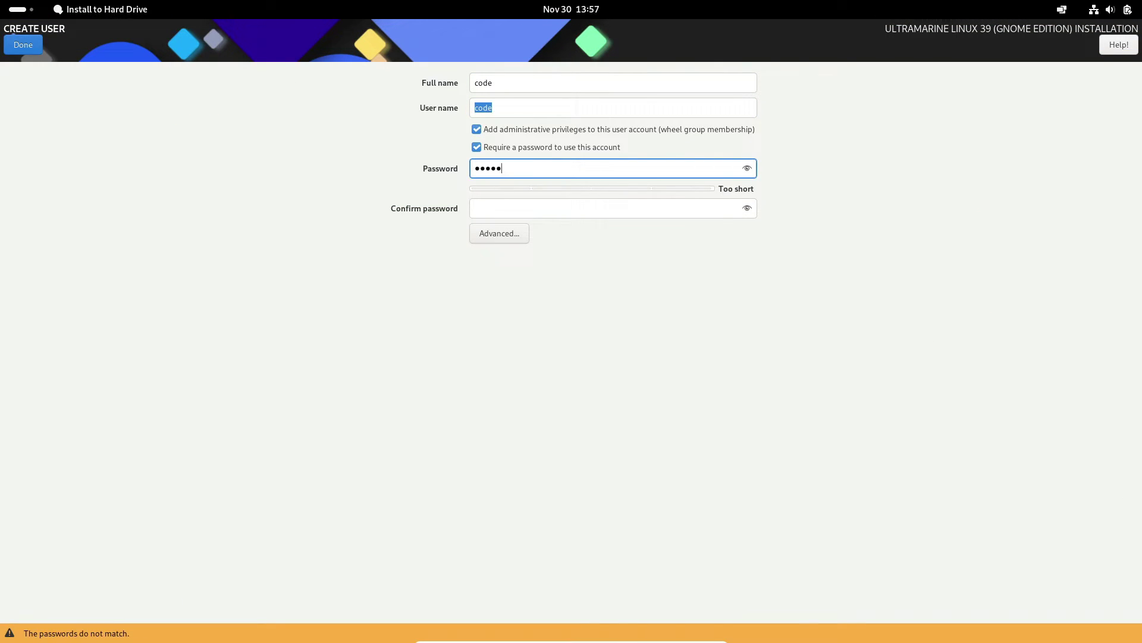
left_click(476, 208)
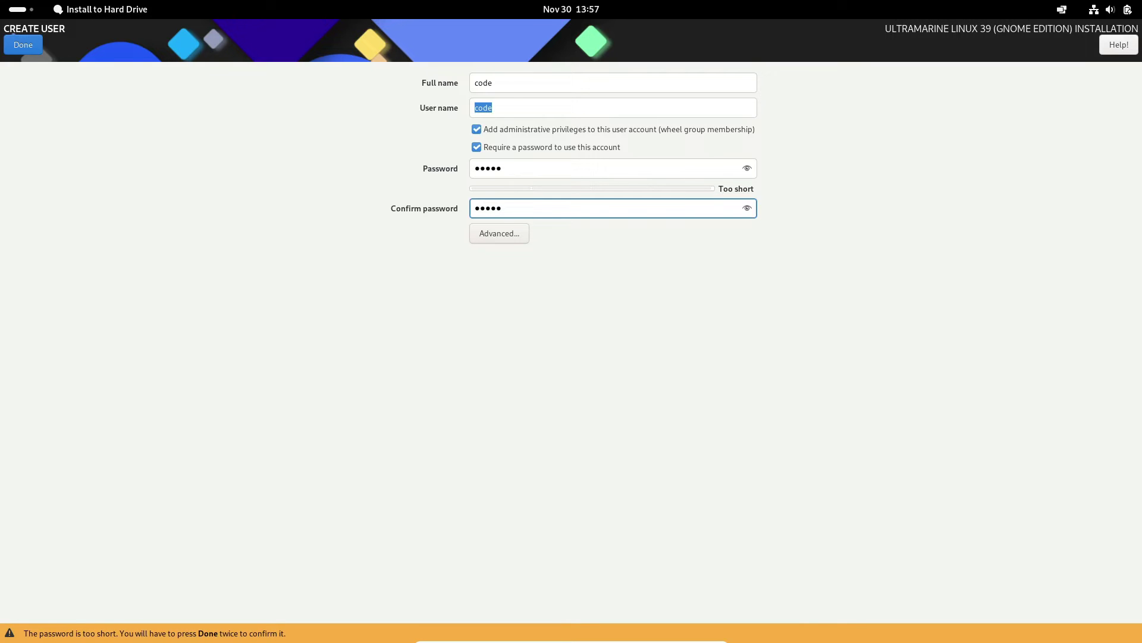
left_click(23, 44)
left_click(22, 45)
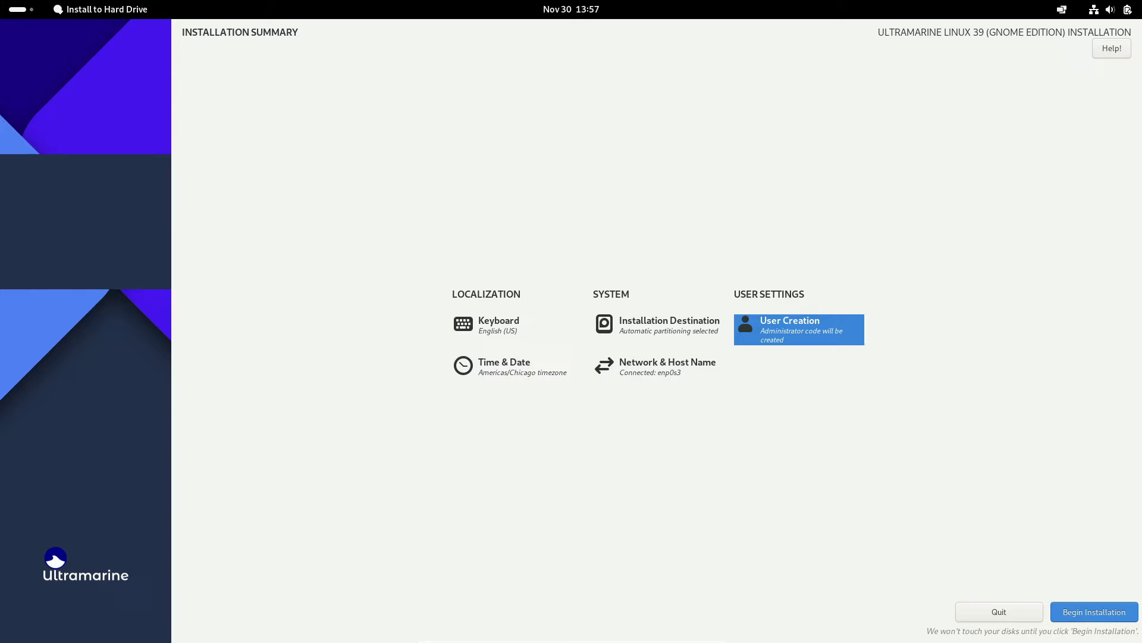
- Install Ultramarine Linux 39 and close the installer once the installation completes
key("alt+b")
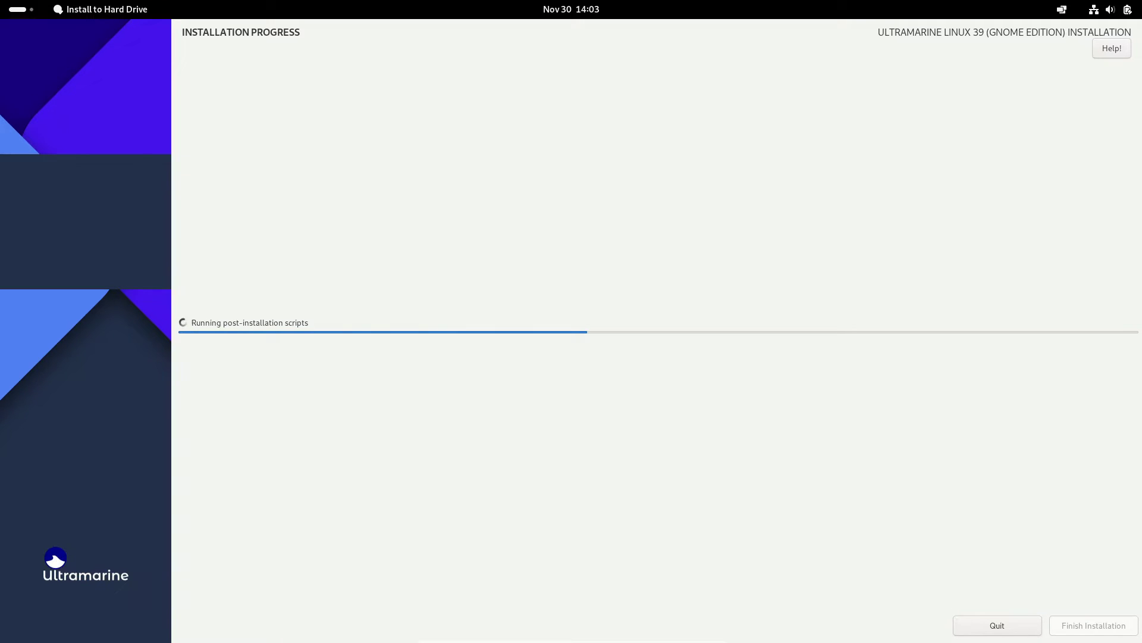
key("Return")
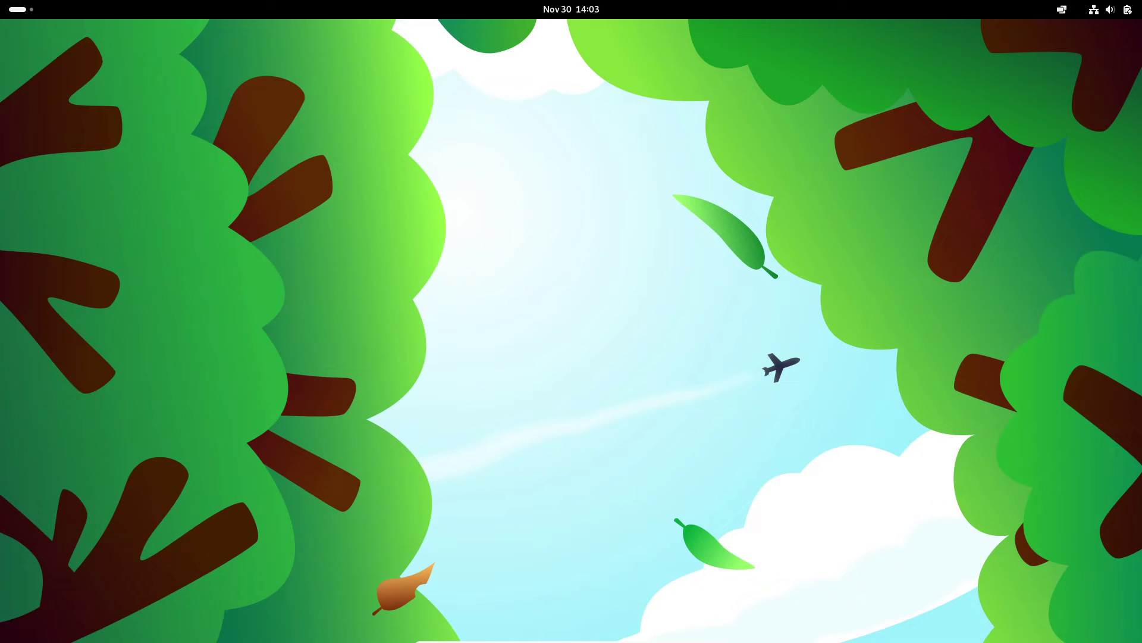
- Restart the system from the Quick Settings power menu, then show the application grid
left_click(1109, 9)
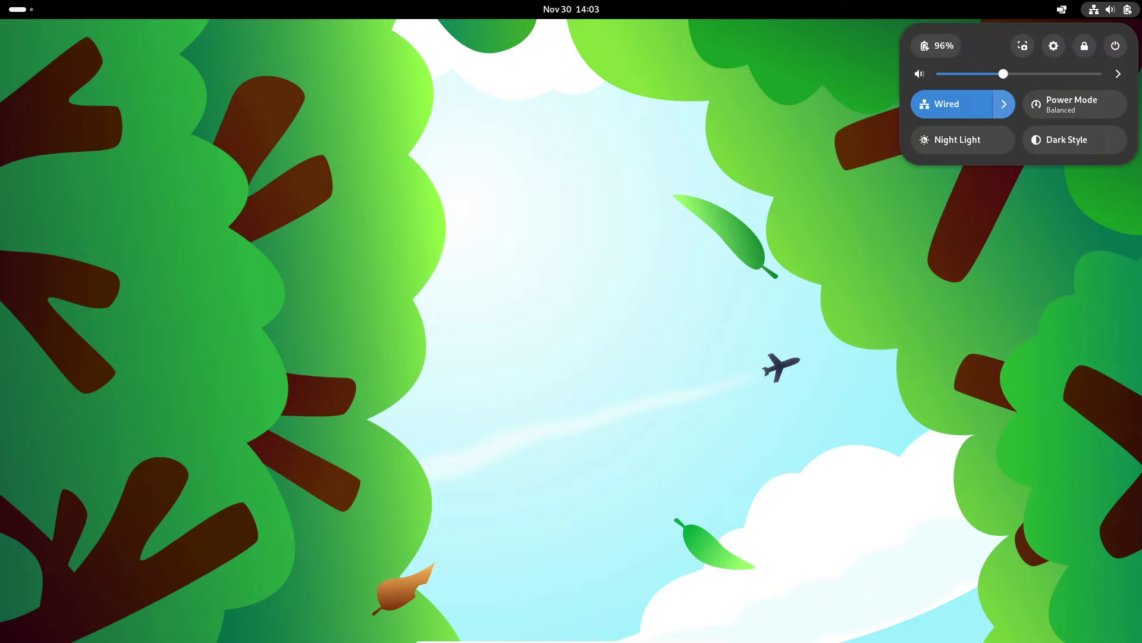
left_click(1115, 46)
key("Up")
key("Return")
key("Return")
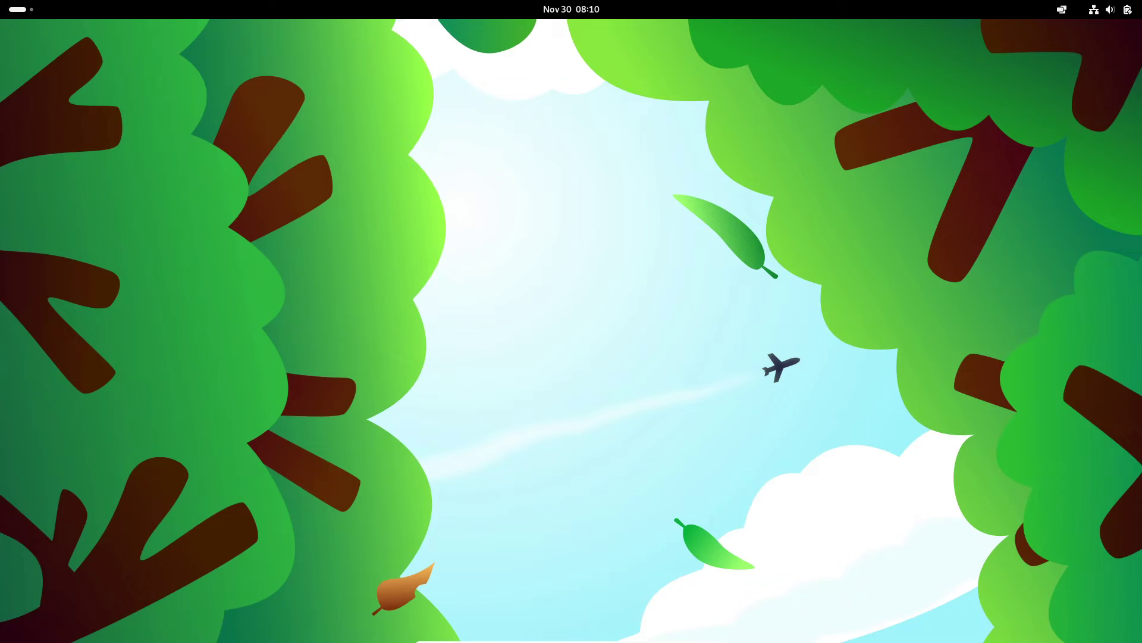
key("super")
key("super")
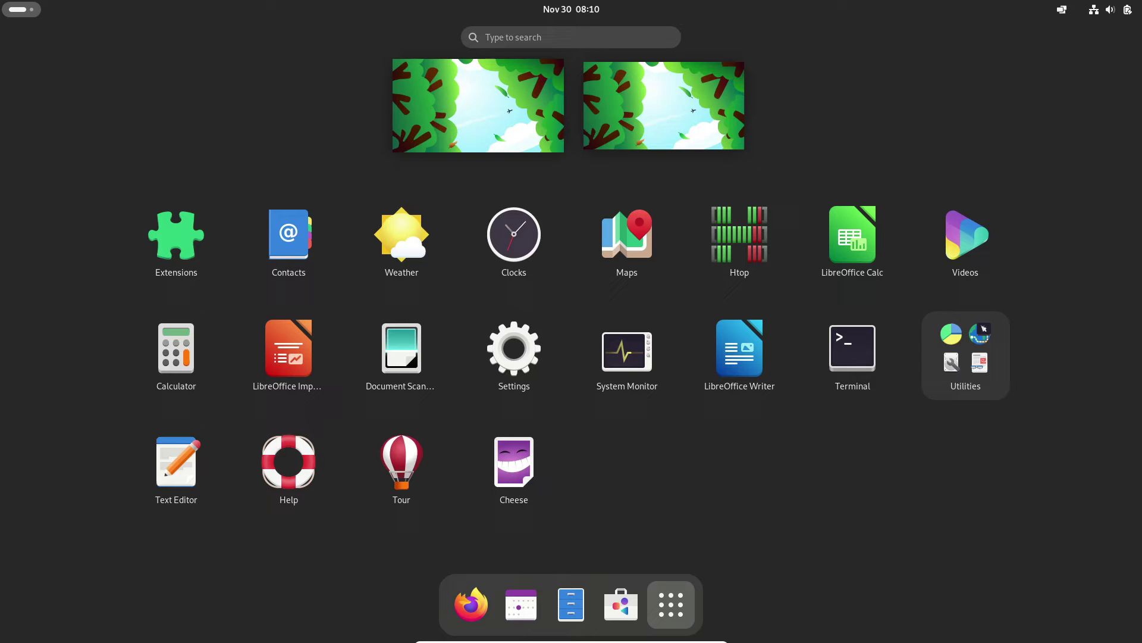
- Open Settings, glance at its main menu, and quit it
left_click(514, 348)
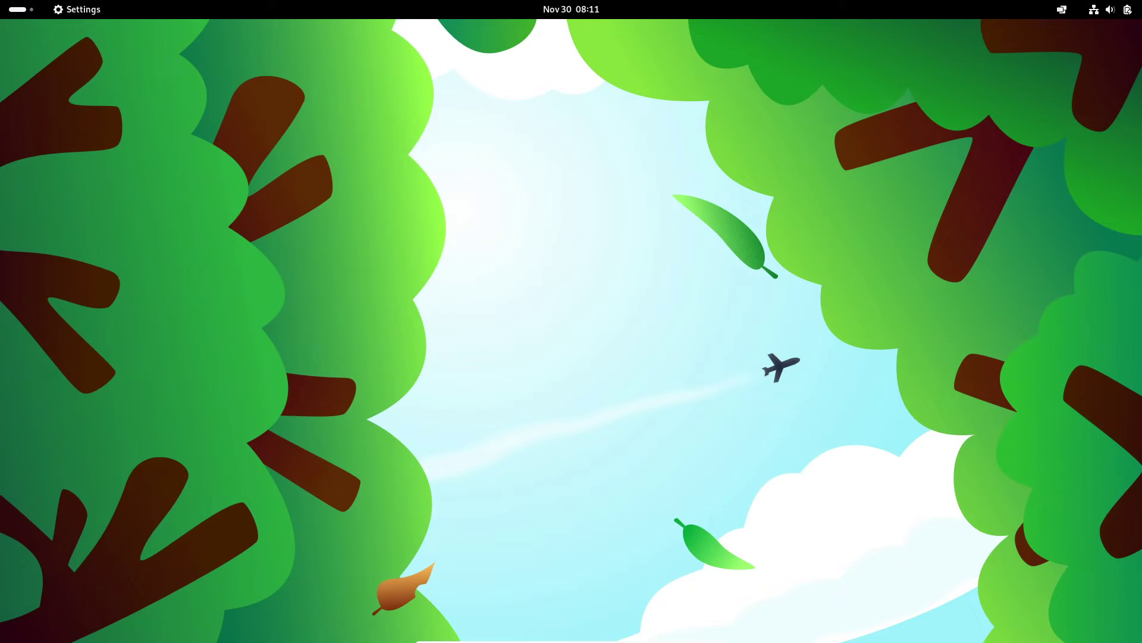
scroll(351, 267, "up", 5)
key("F10")
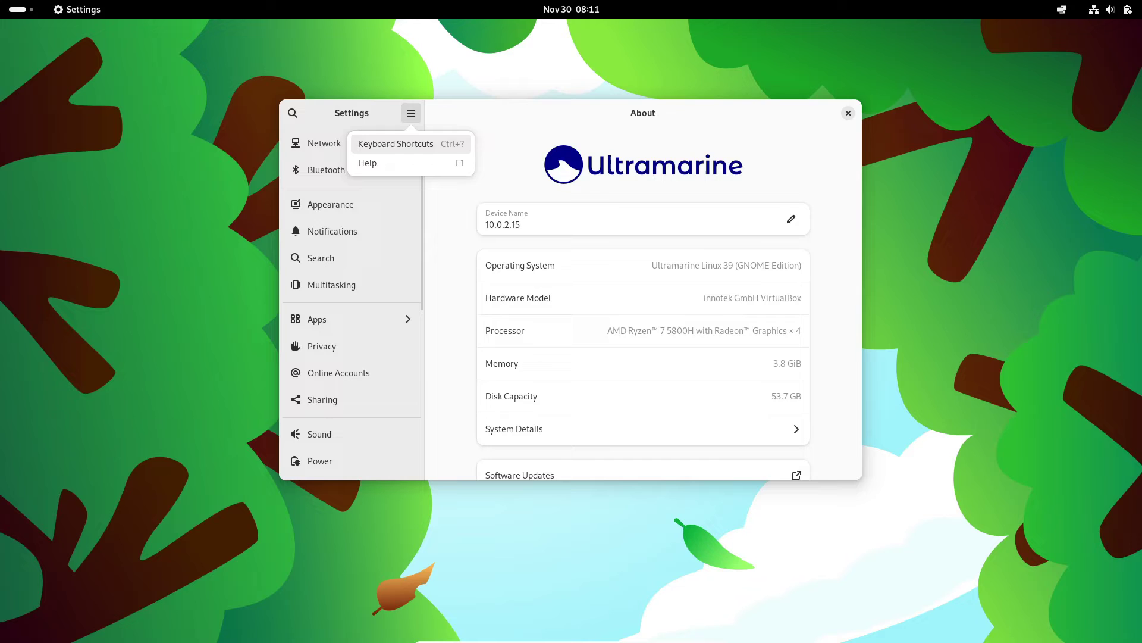
key("Escape")
key("ctrl+q")
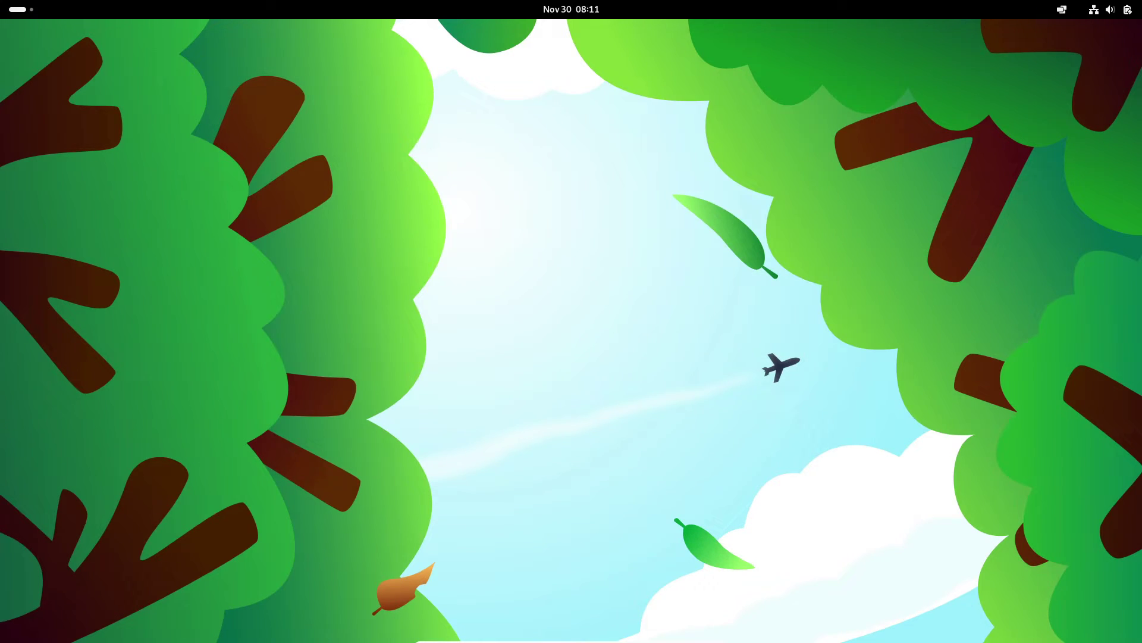
- Reopen Settings' About page from Quick Settings, then quit Settings again
key("super")
key("super+s")
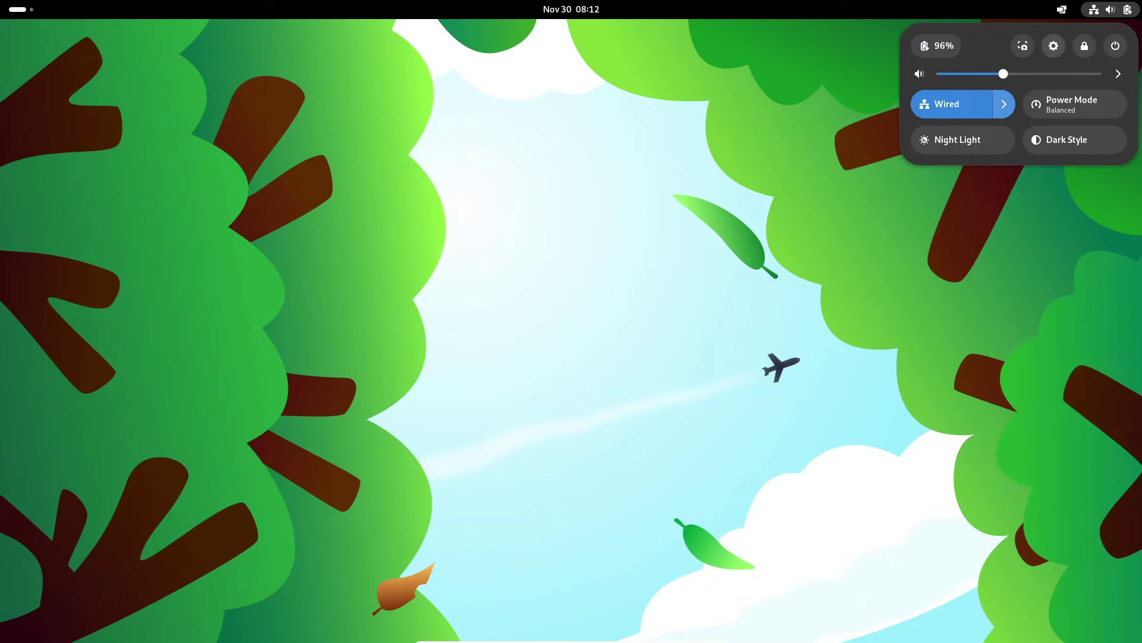
left_click(1053, 46)
key("ctrl+q")
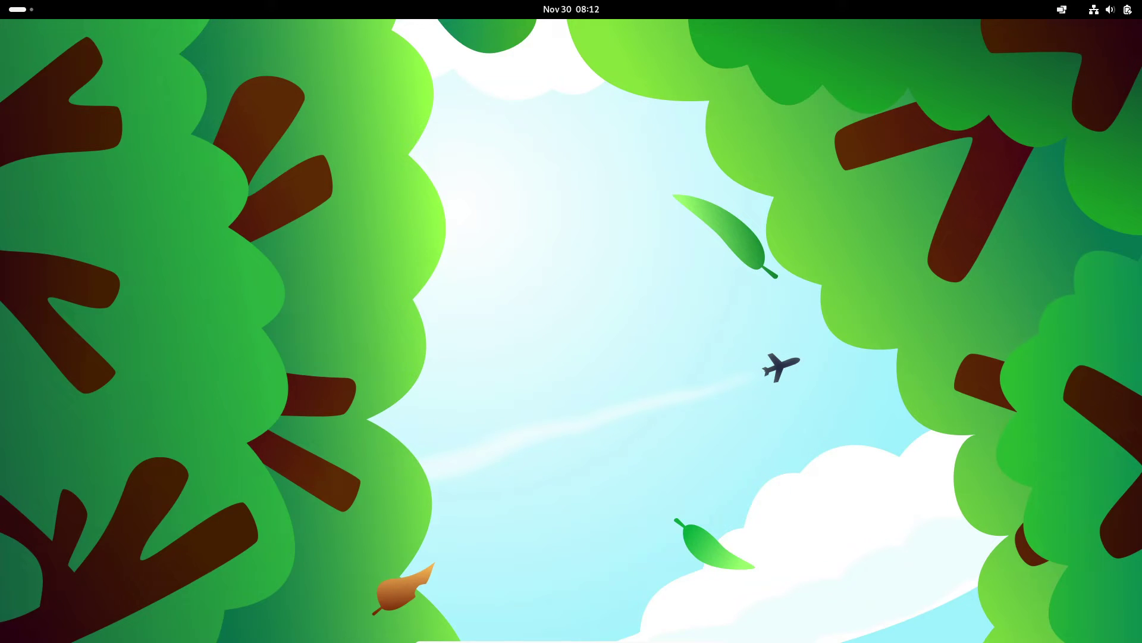
- Browse the Pop Shell tiling options and its Floating Window Exceptions list
left_click(1062, 9)
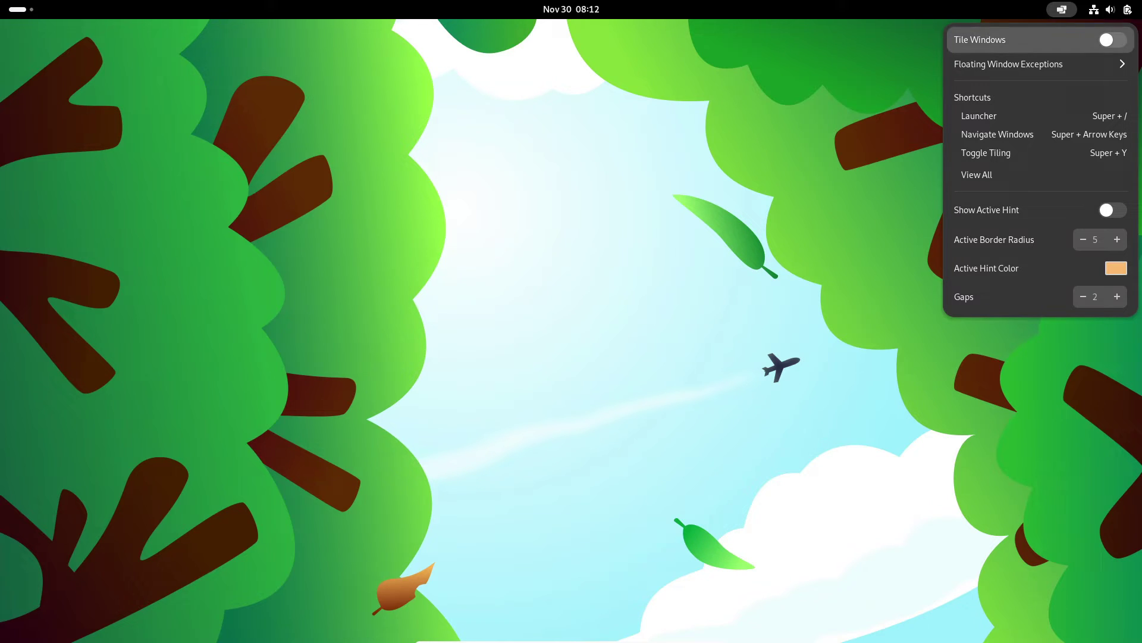
key("Escape")
left_click(1063, 10)
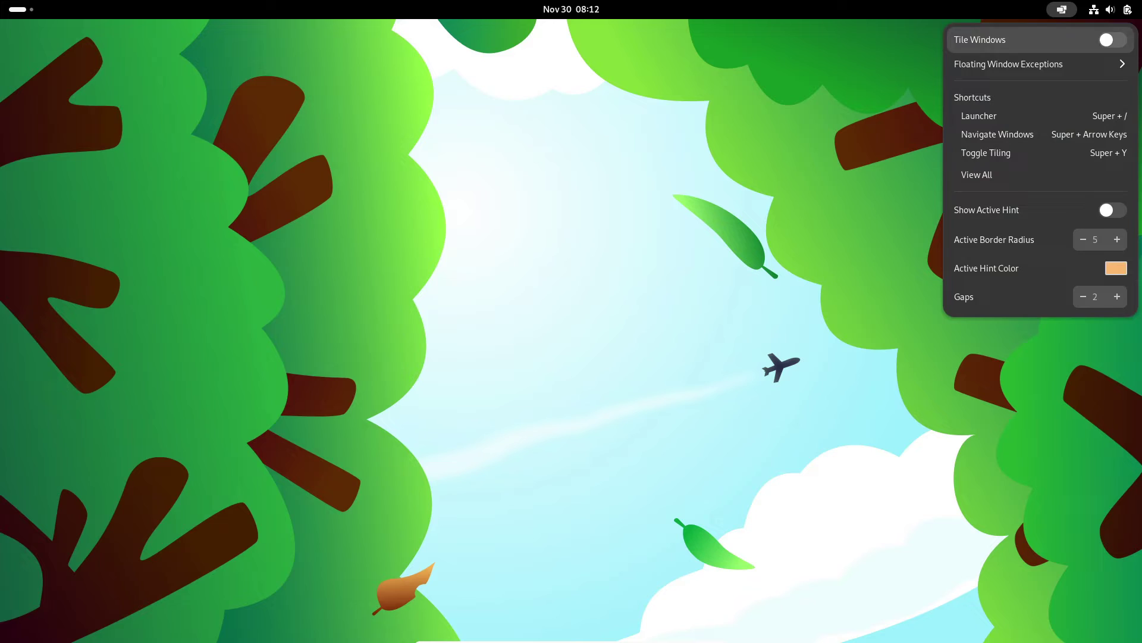
left_click(1008, 66)
left_click(394, 92)
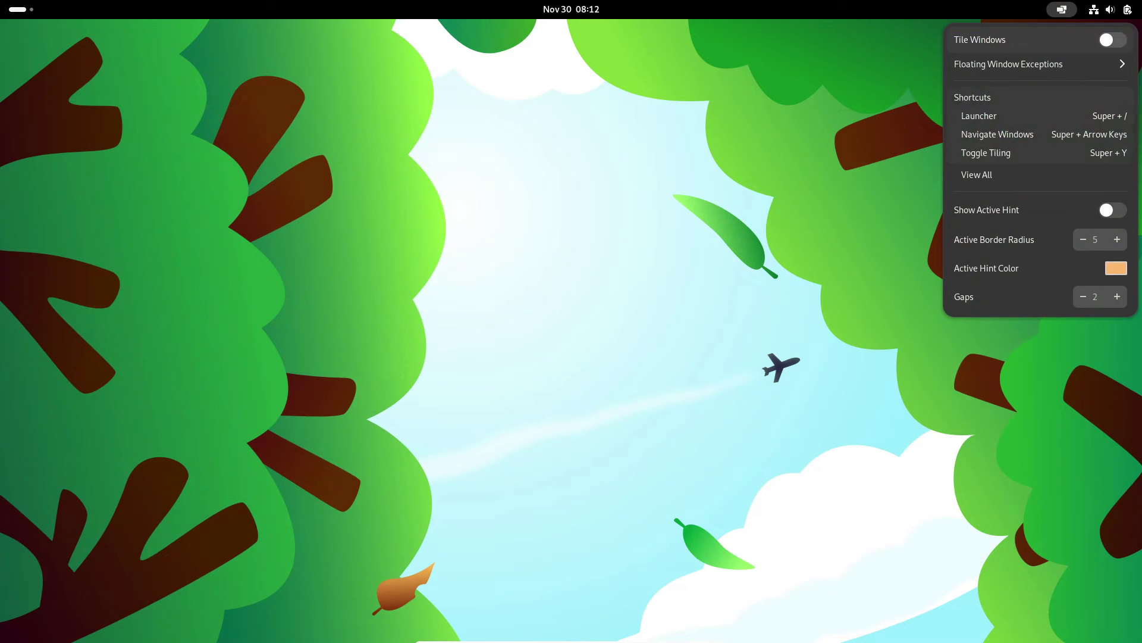
- View the Pop Shell keyboard shortcut list online in Firefox, then step through the tiling settings
key("super+b")
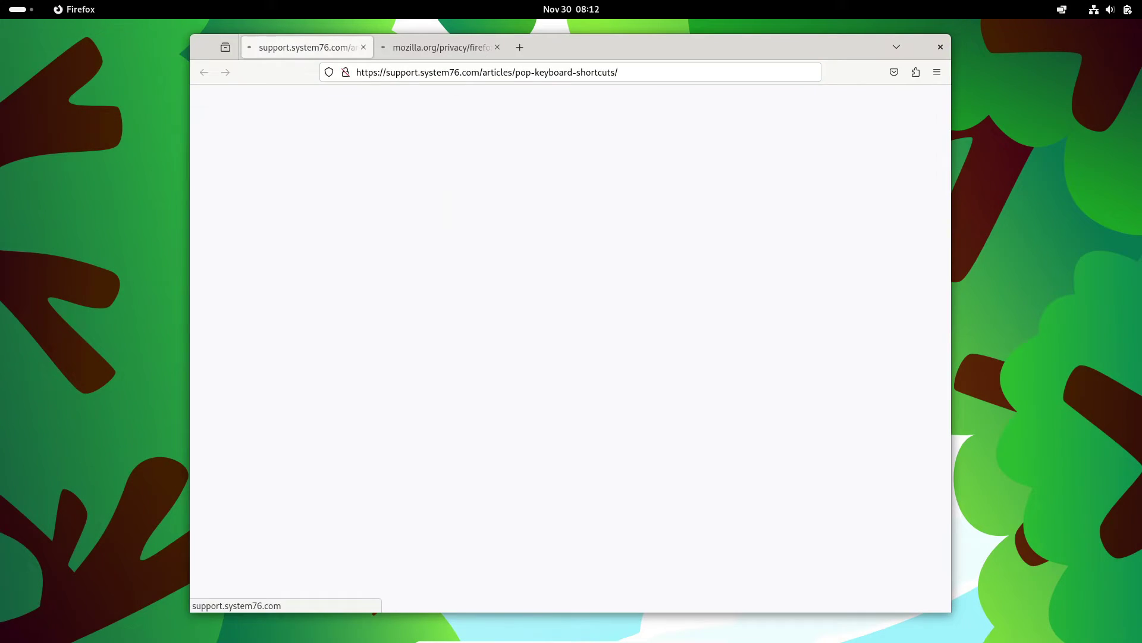
key("ctrl+w")
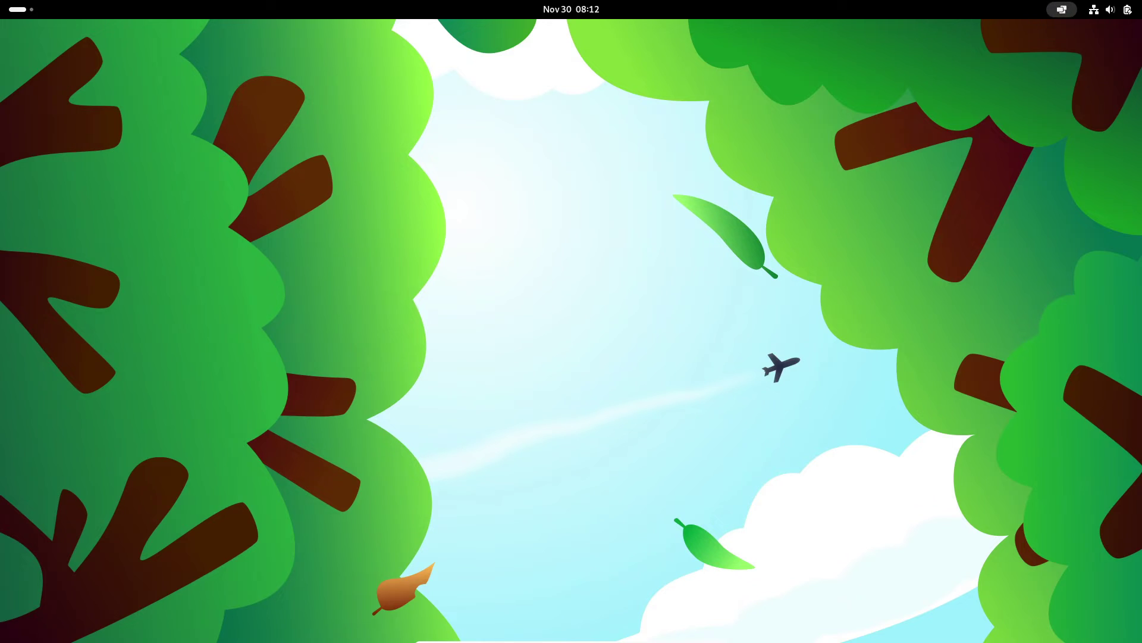
key("Return")
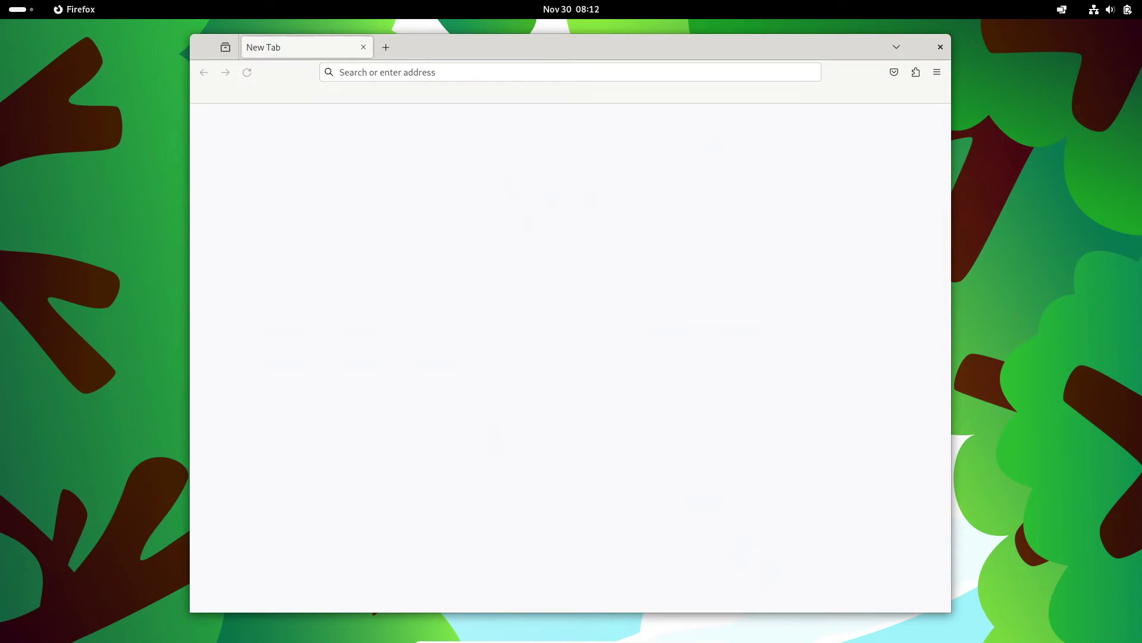
key("ctrl+w")
key("ctrl+alt+Tab")
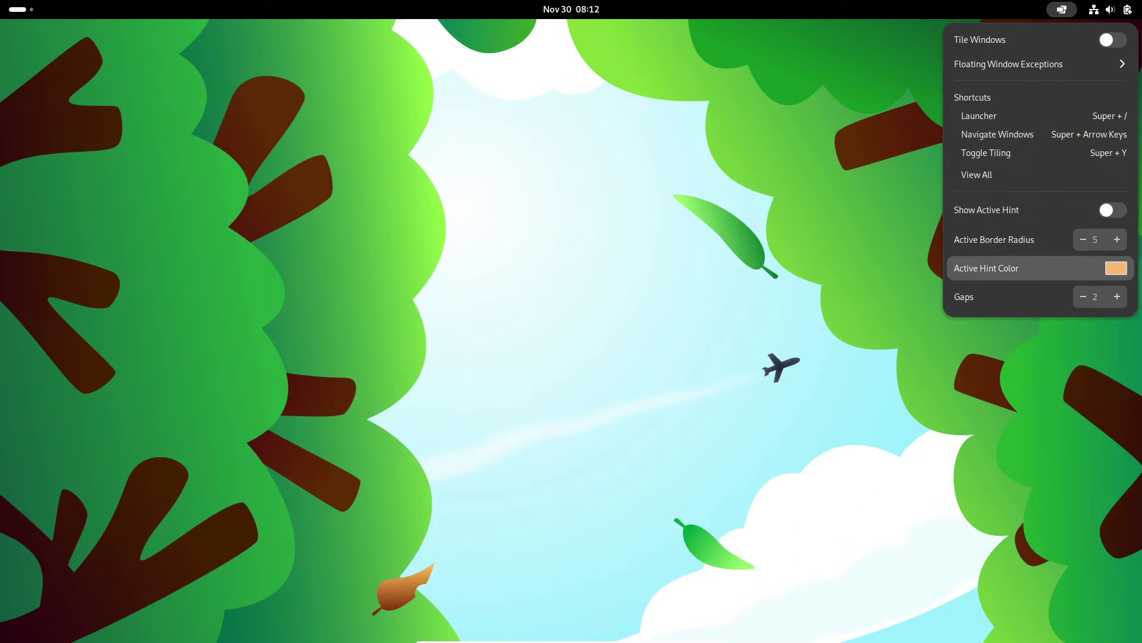
key("Escape")
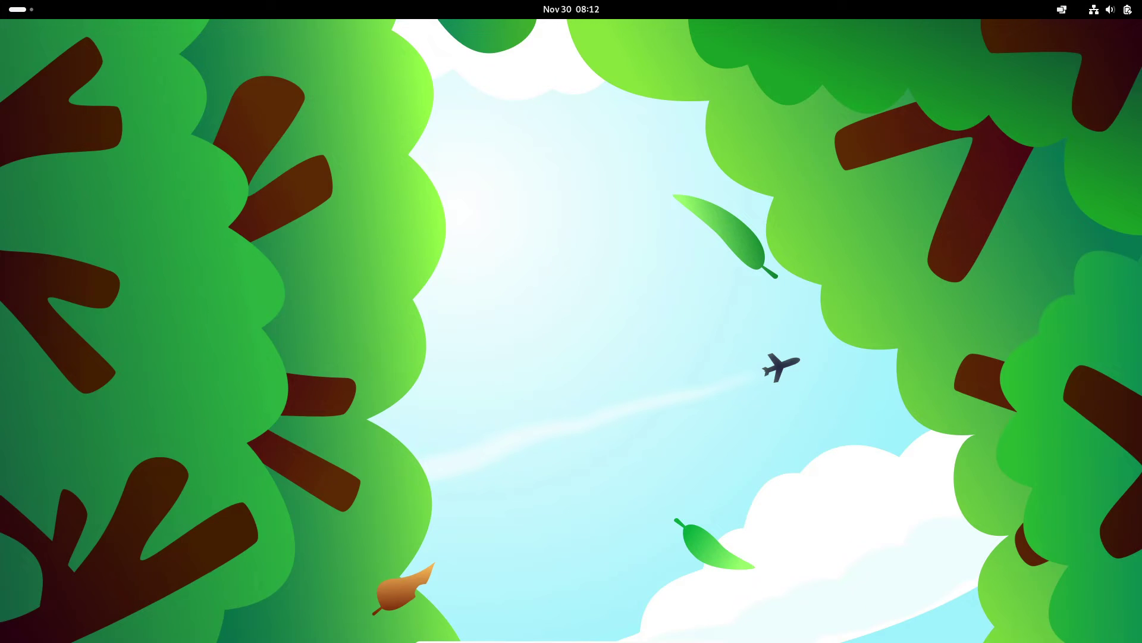
- Show the quick settings panel and peek at its Sound Output list
key("super+s")
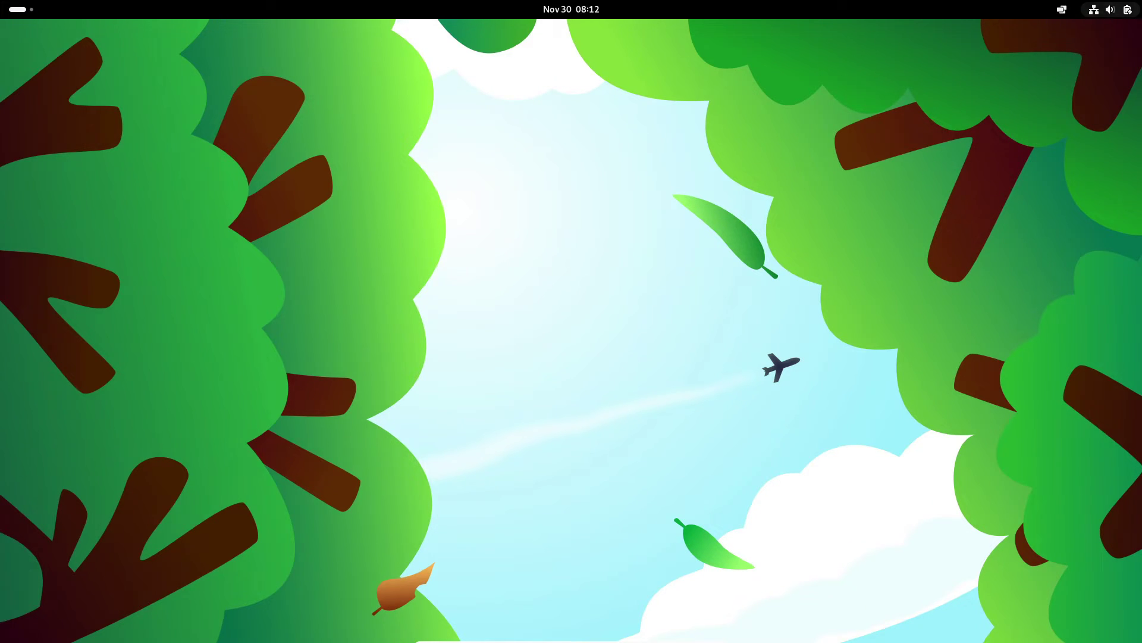
key("Tab")
key("Return")
key("Escape")
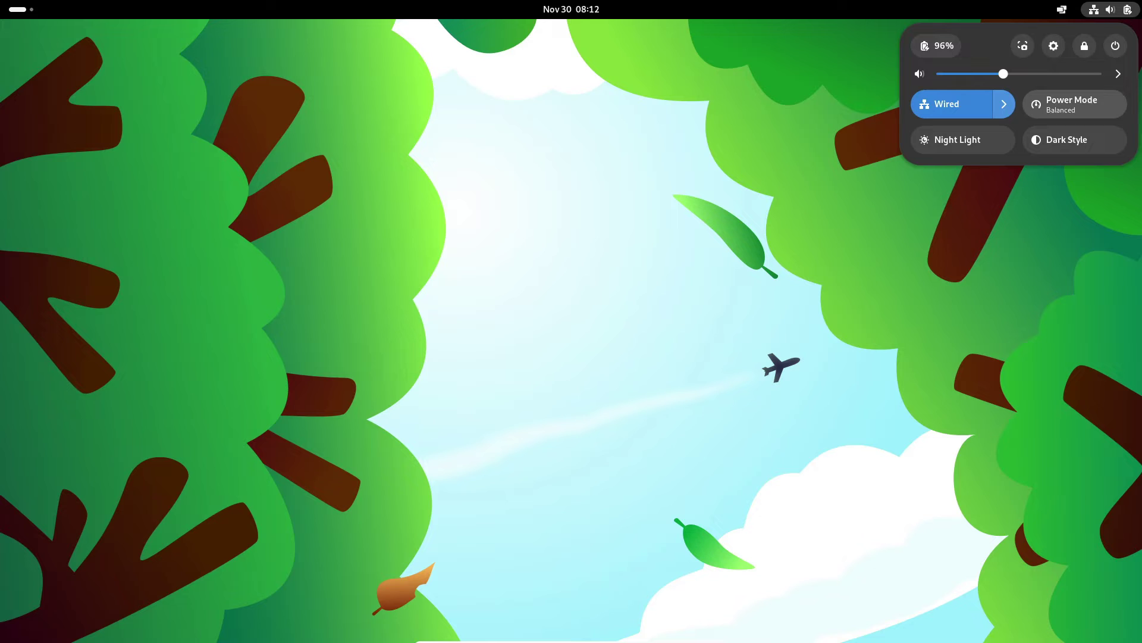
- Open Files, view its About Files dialog, then close Files
key("Escape")
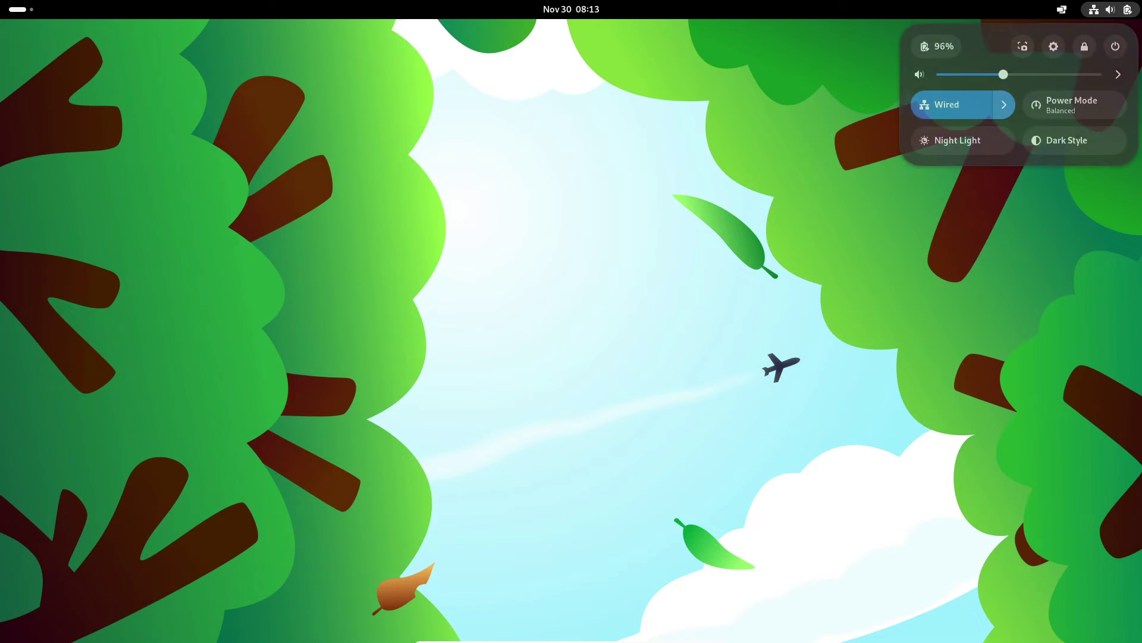
key("super")
key("super+e")
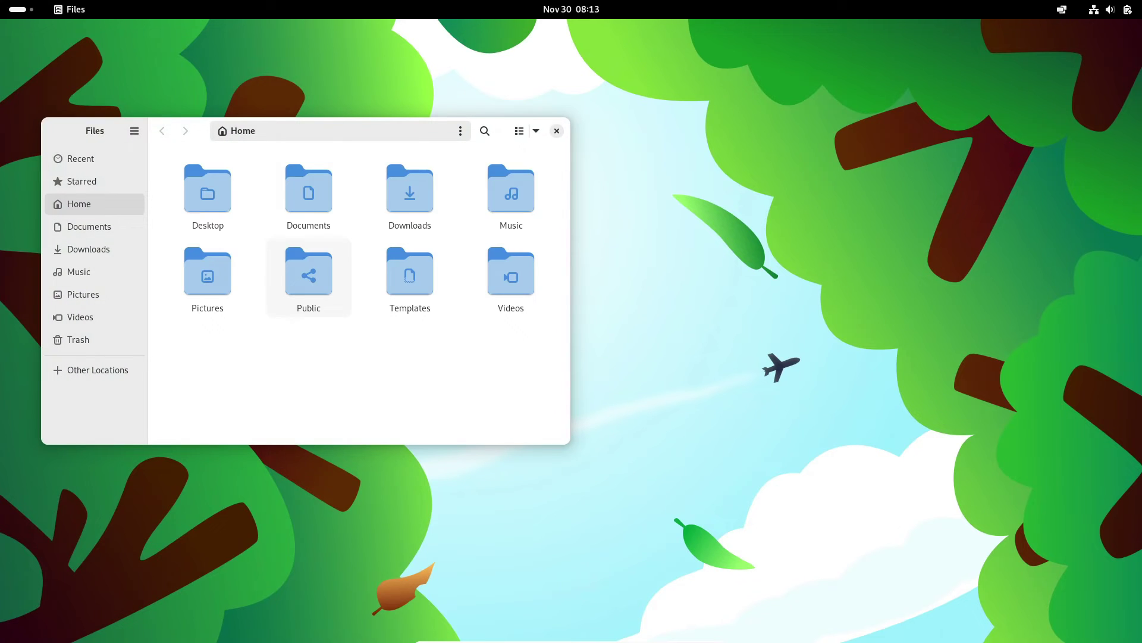
left_click(134, 130)
left_click(102, 362)
left_click(399, 111)
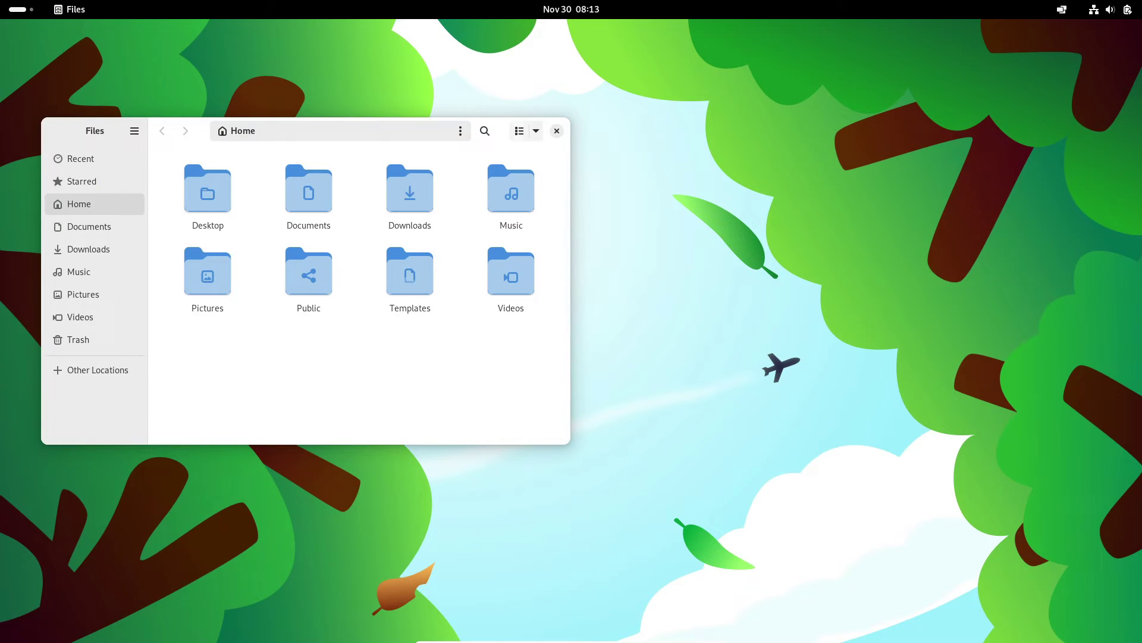
left_click(557, 131)
- Launch Calendar, view About Calendar, quit it and return to the Activities overview
key("super")
left_click(523, 604)
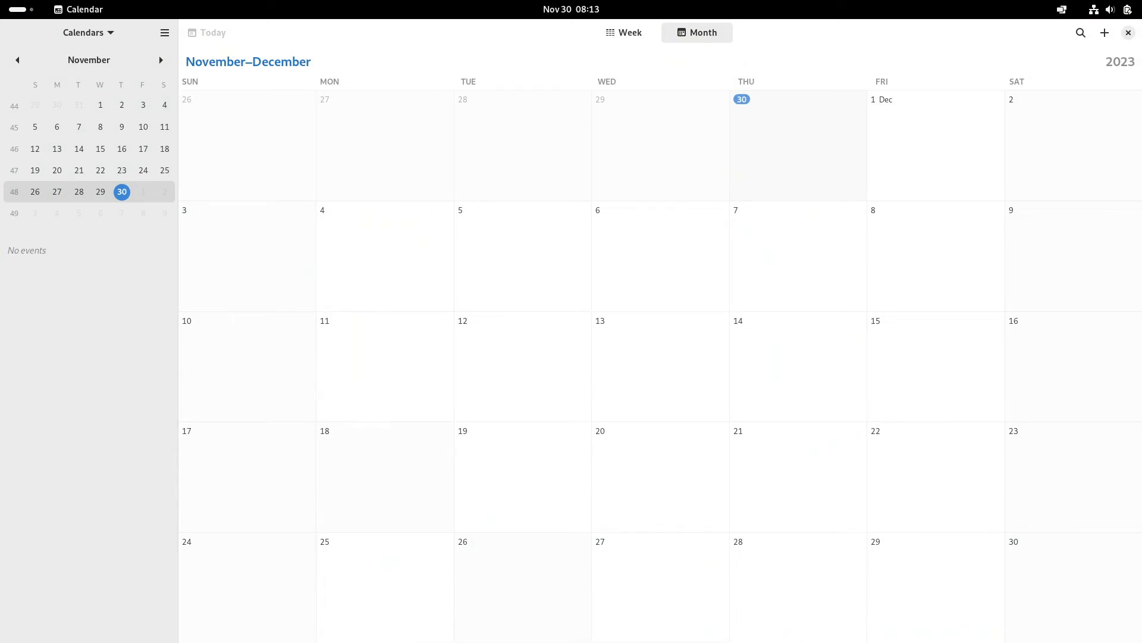
left_click(164, 32)
left_click(134, 146)
key("Escape")
key("ctrl+q")
key("super")
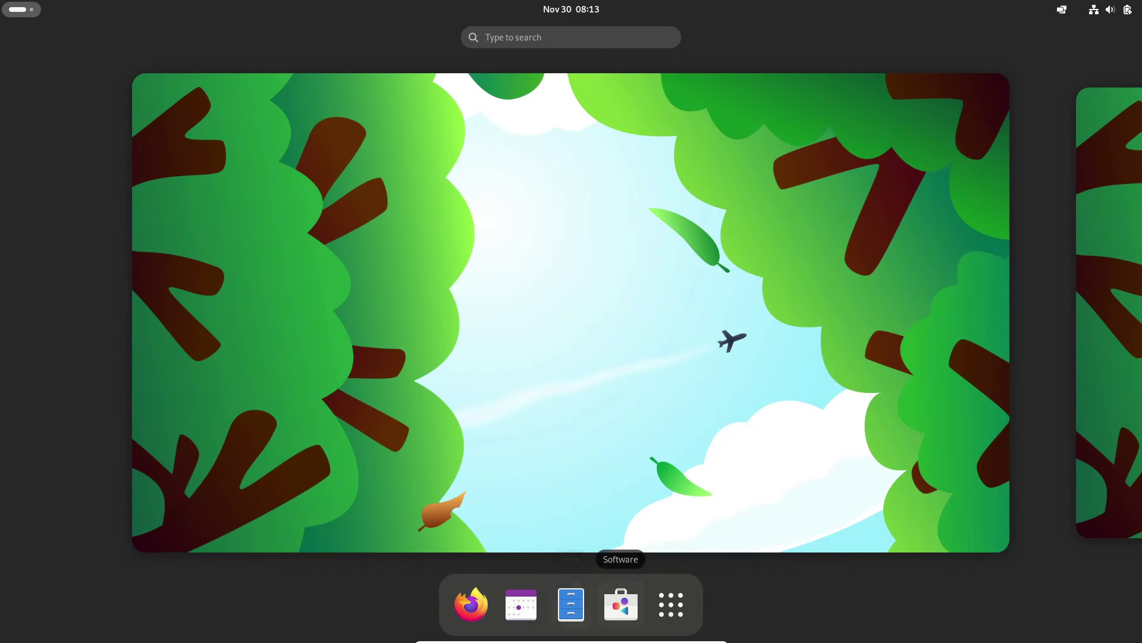
- Launch System Monitor from all apps, show its Resources graphs and center the window
left_click(671, 605)
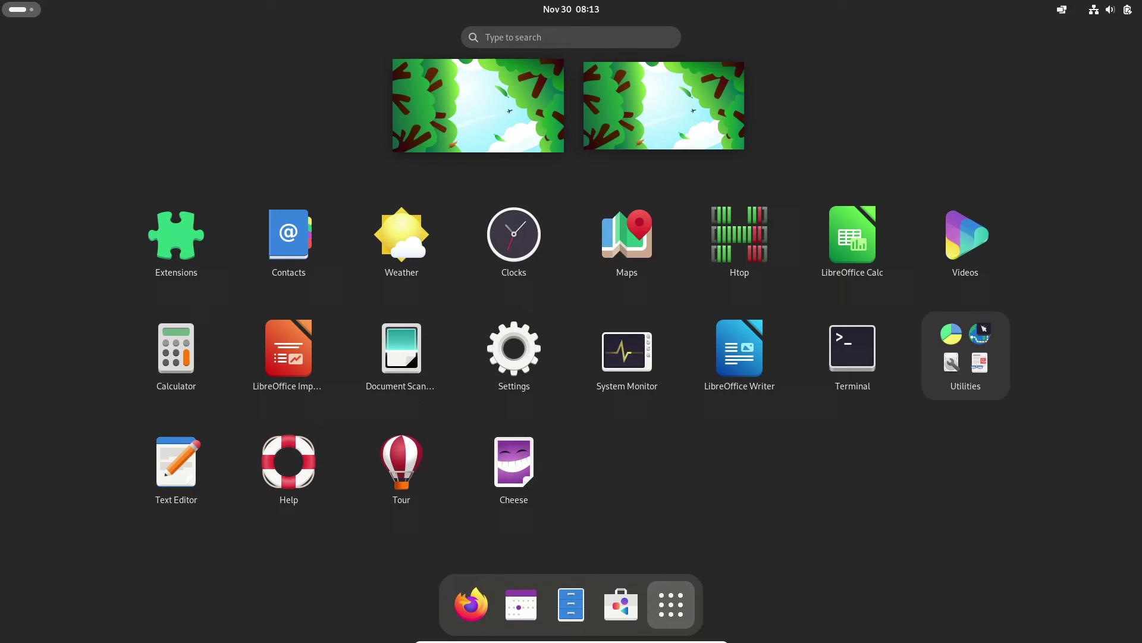
left_click(627, 351)
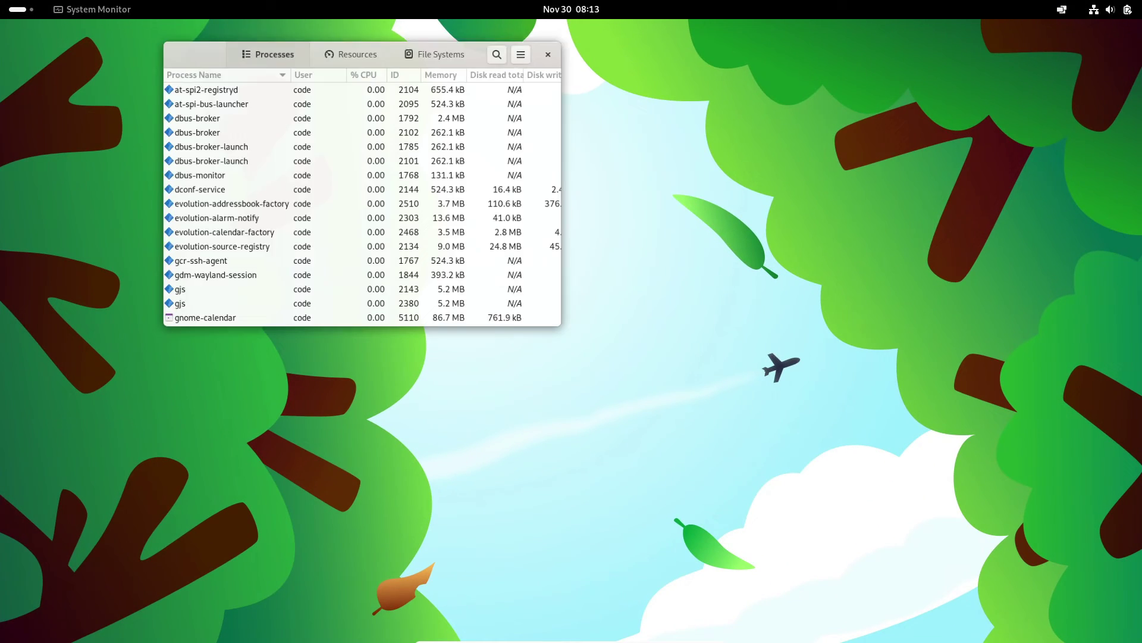
left_click(356, 41)
left_click_drag(196, 41, 380, 169)
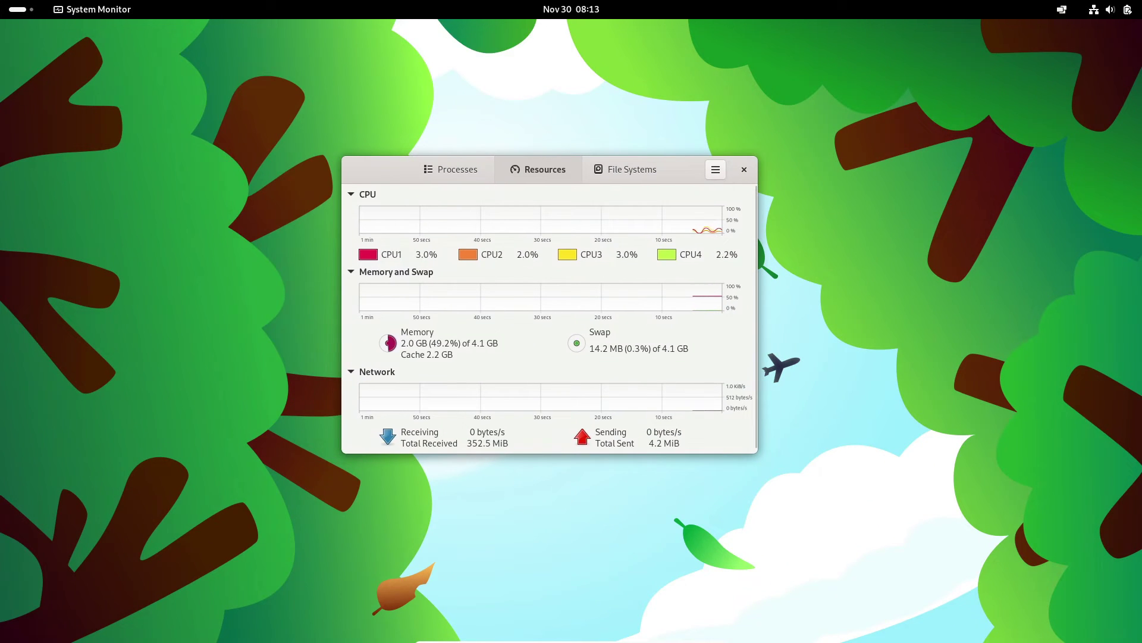
- View About System Monitor (version 45.0.2), then quit System Monitor
key("F10")
key("Down")
key("Down")
key("Down")
key("Down")
key("Return")
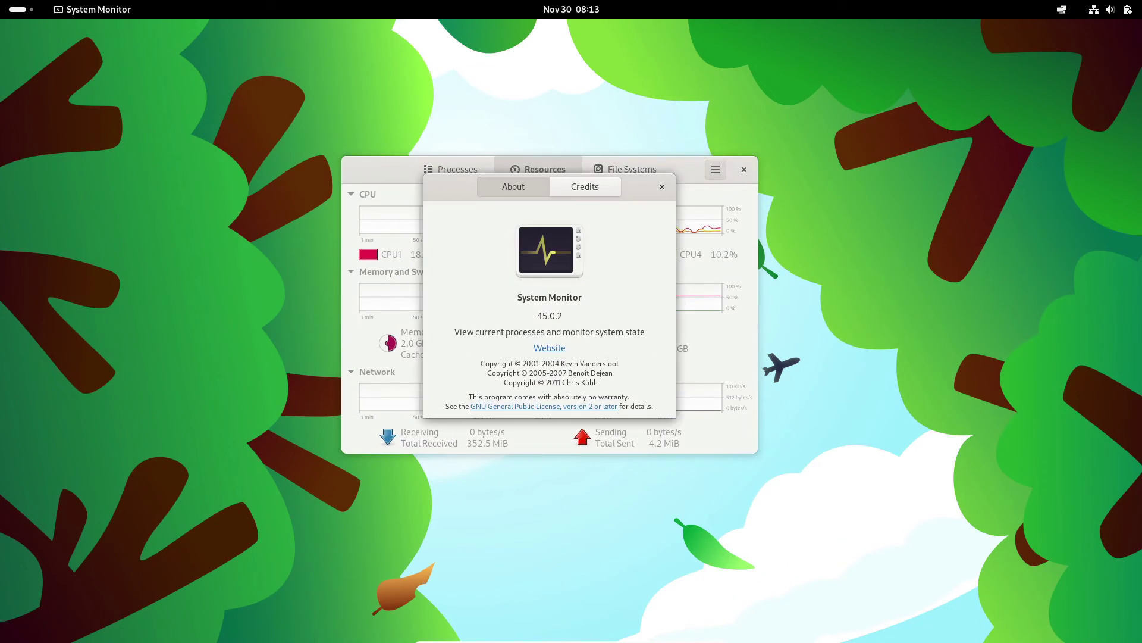
key("Escape")
key("ctrl+q")
- Launch LibreOffice Writer from the application grid
key("super")
key("super")
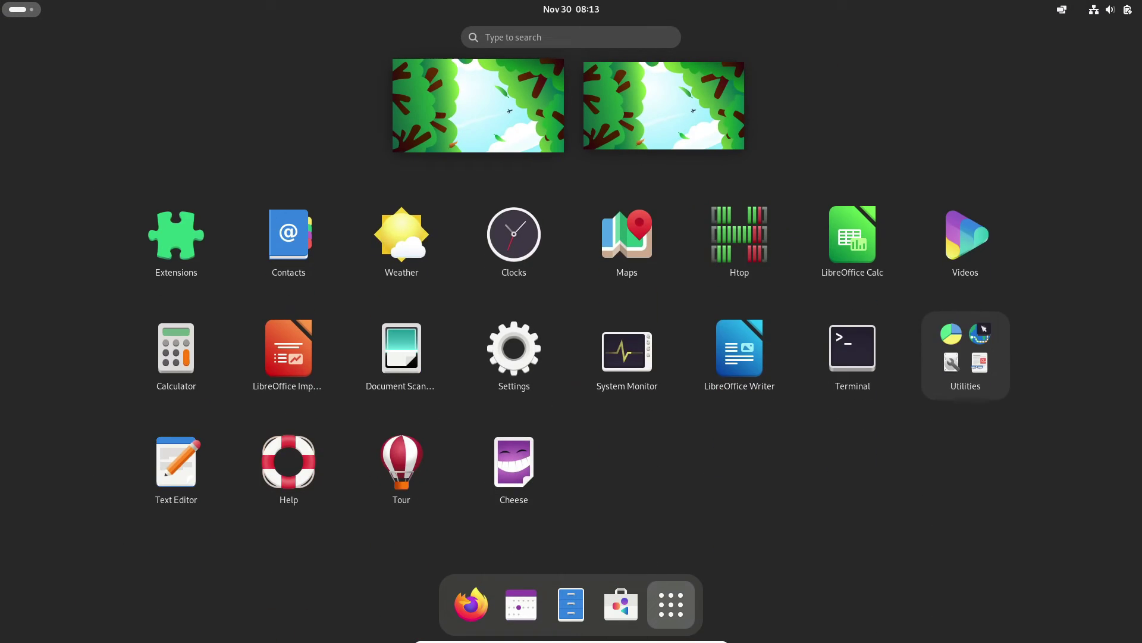
key("Left")
key("Left")
key("Return")
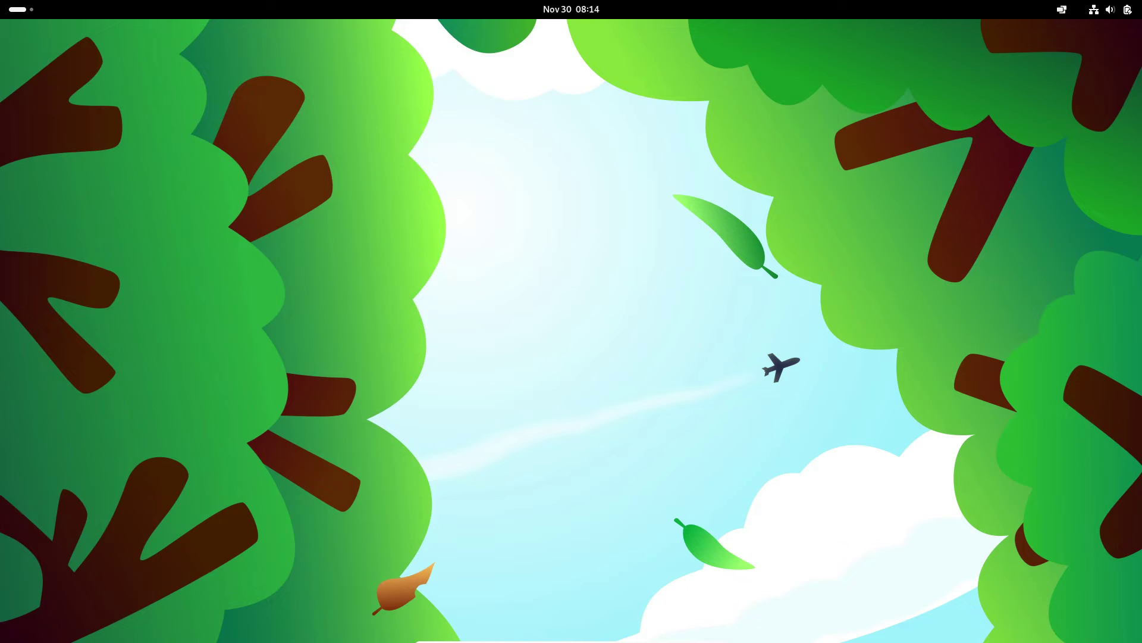
- Show LibreOffice Writer's About details to confirm version 7.6.3.1
key("alt+h")
key("Up")
key("Return")
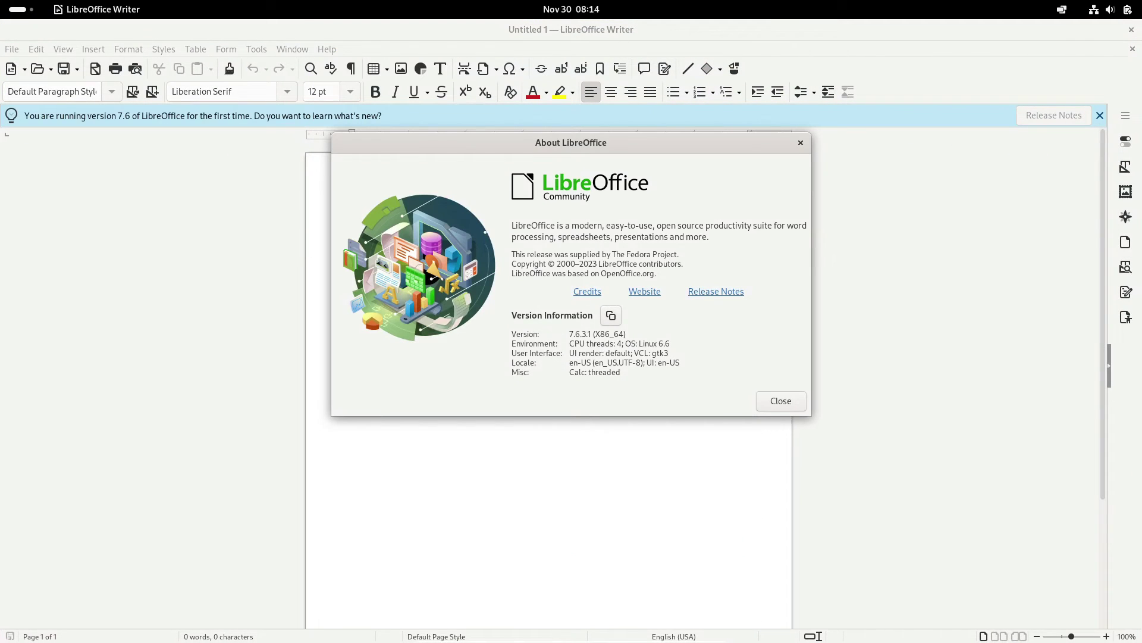
- Dismiss the About dialog, quit Writer and return to the Activities overview
key("Escape")
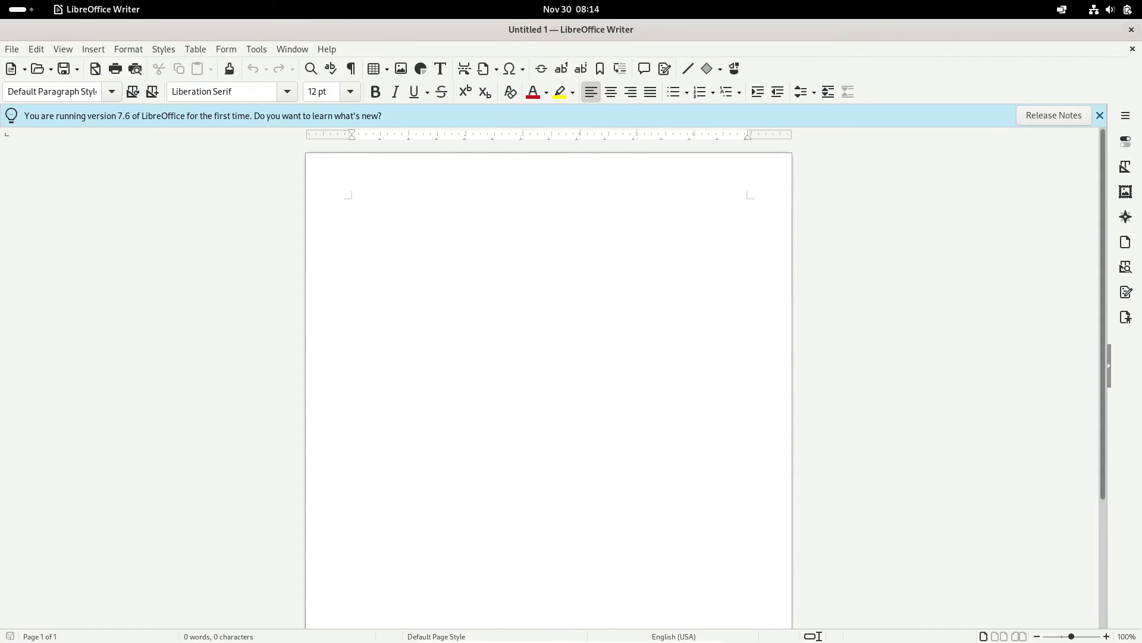
key("ctrl+q")
key("super")
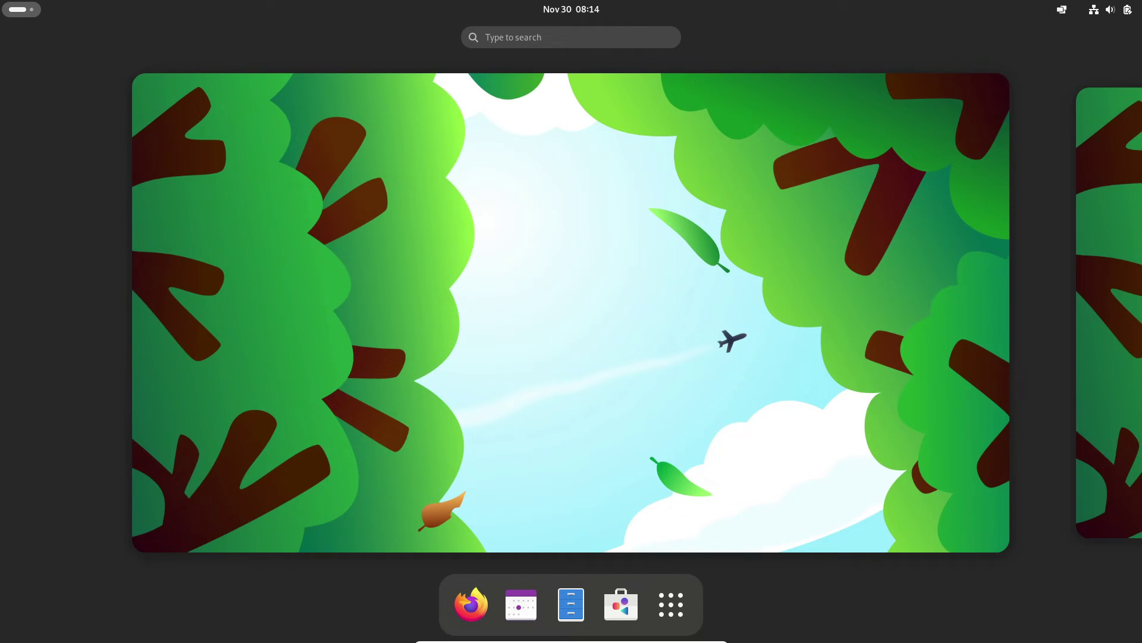
- Open a terminal and list the system's DNF repositories with dnf repolist
left_click(671, 604)
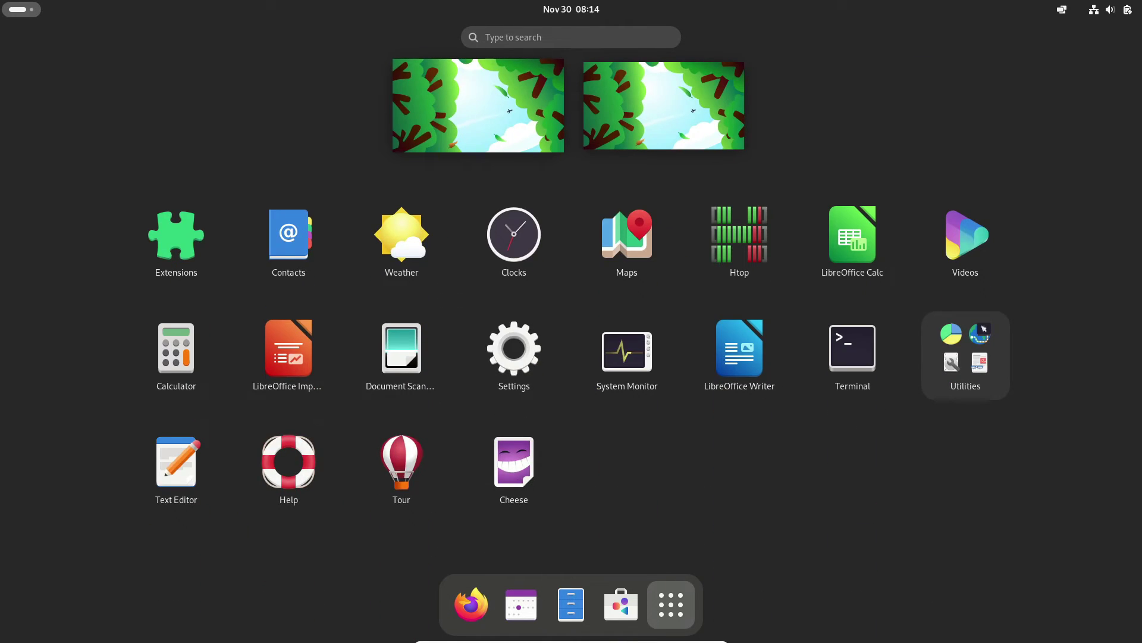
key("ctrl+alt+t")
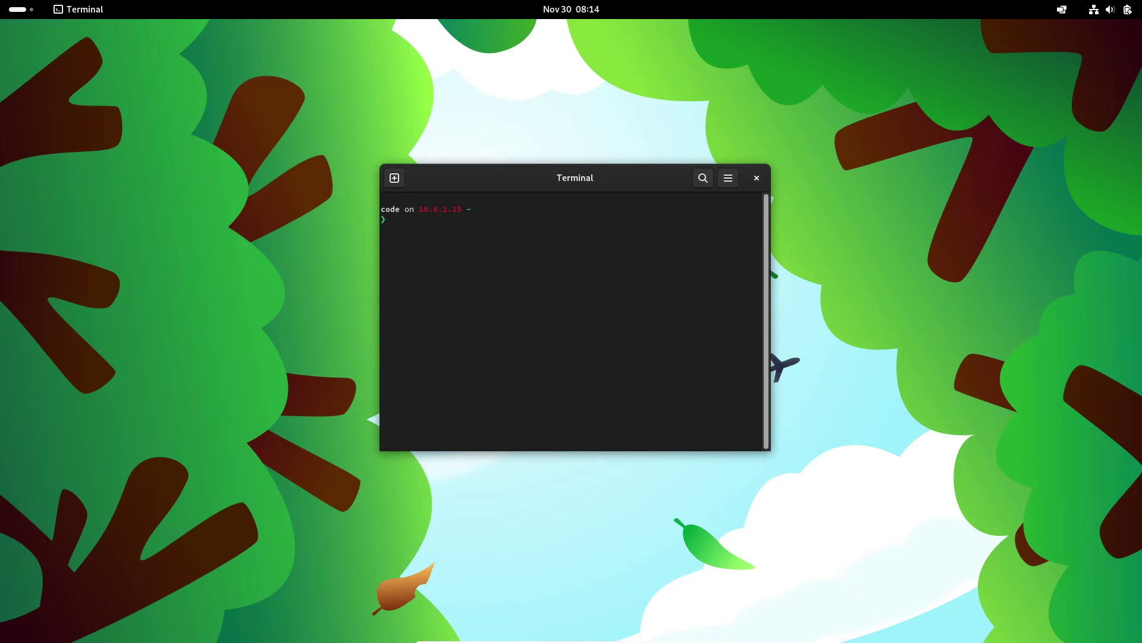
type("dnf repolist")
key("Return")
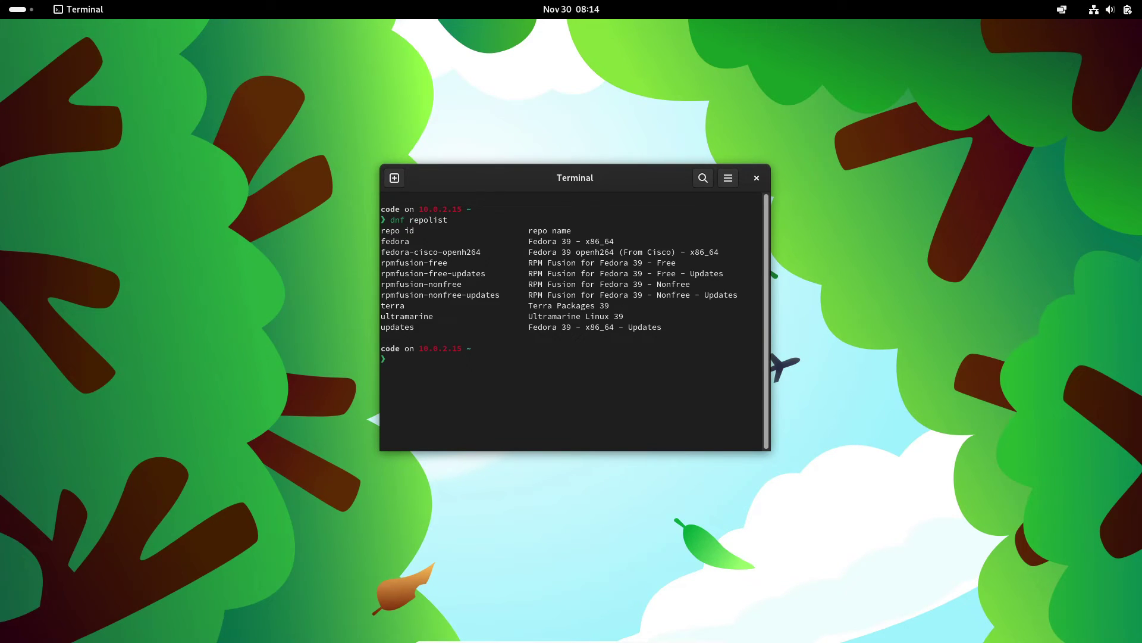
- Run flatpak remotes --show-details to list the Flatpak remotes, then close the terminal
type("flatpak remotes --show-details")
key("Return")
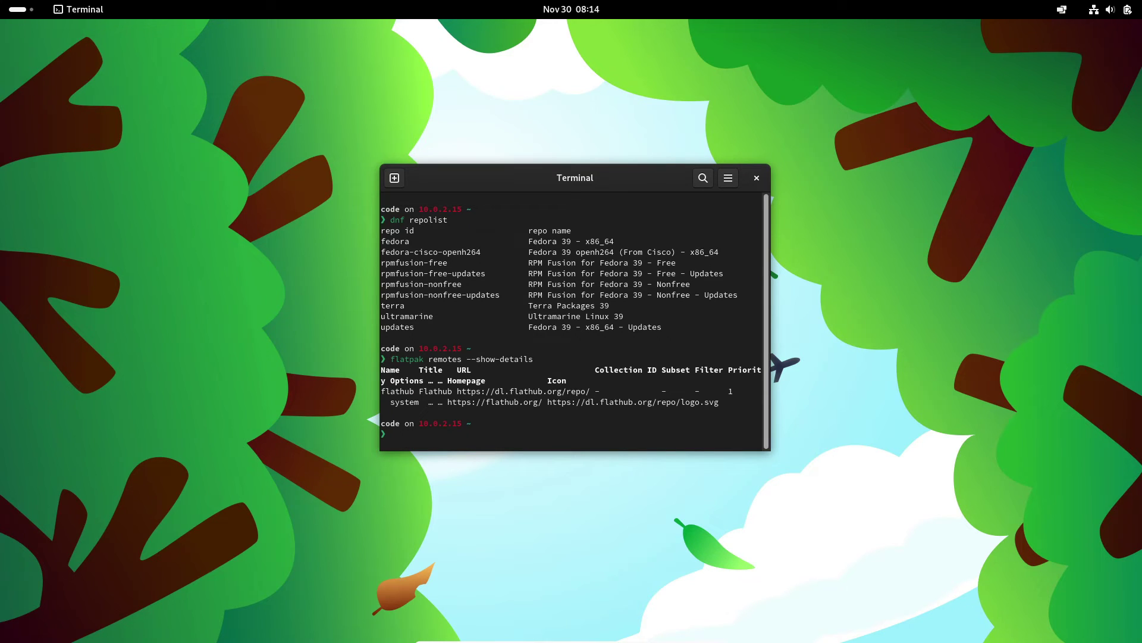
key("ctrl+d")
key("super")
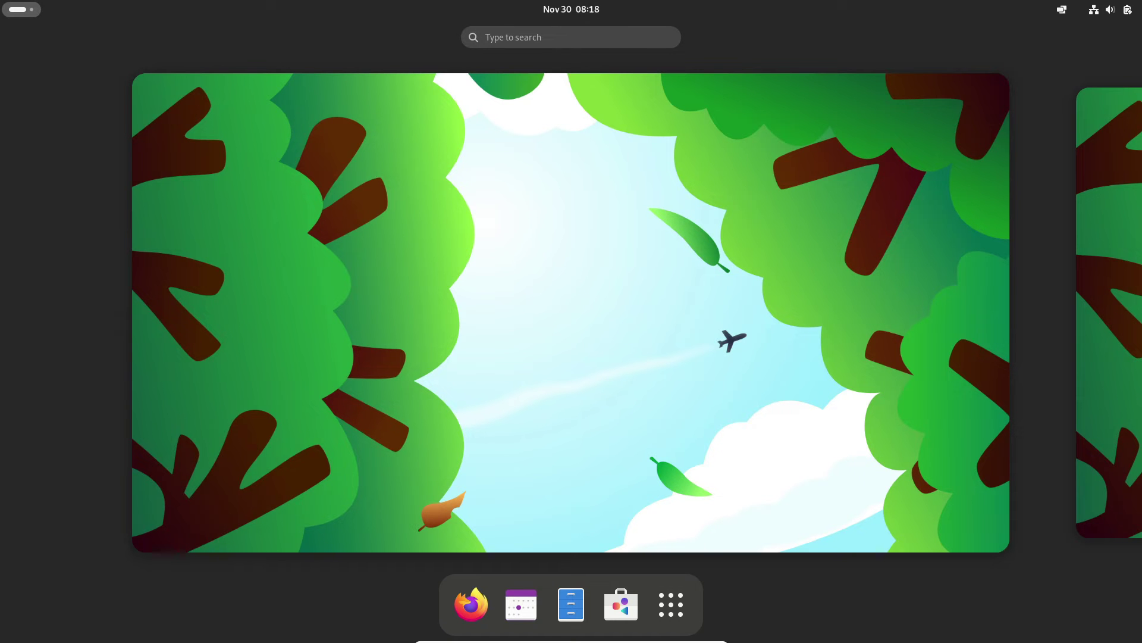
- Launch Htop from the app grid to view live CPU, memory and process usage
left_click(672, 604)
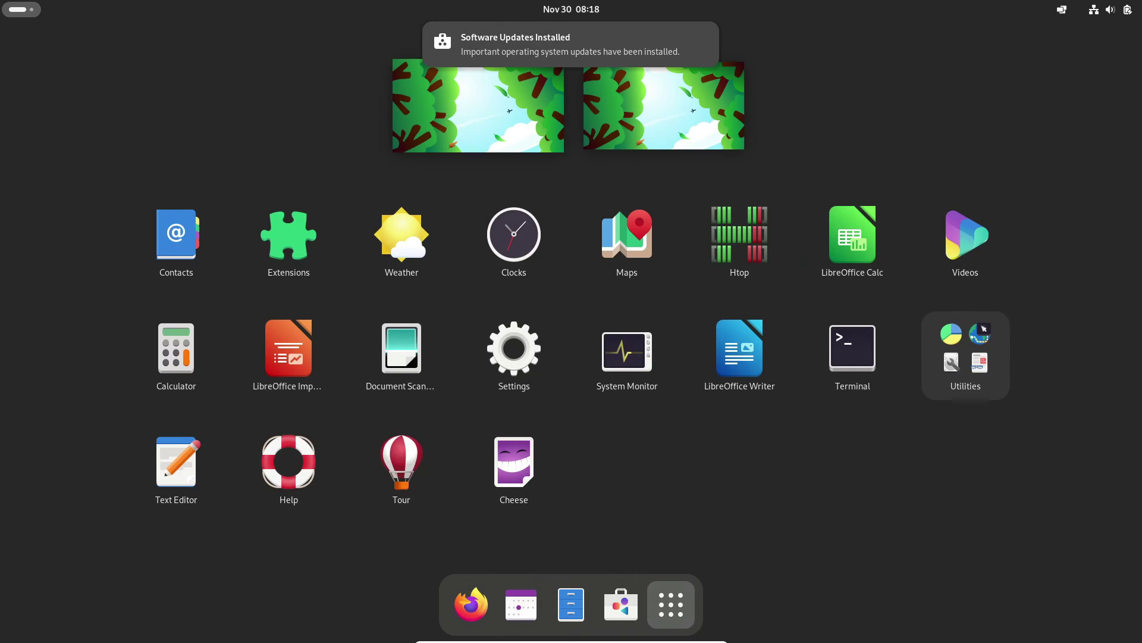
left_click(739, 233)
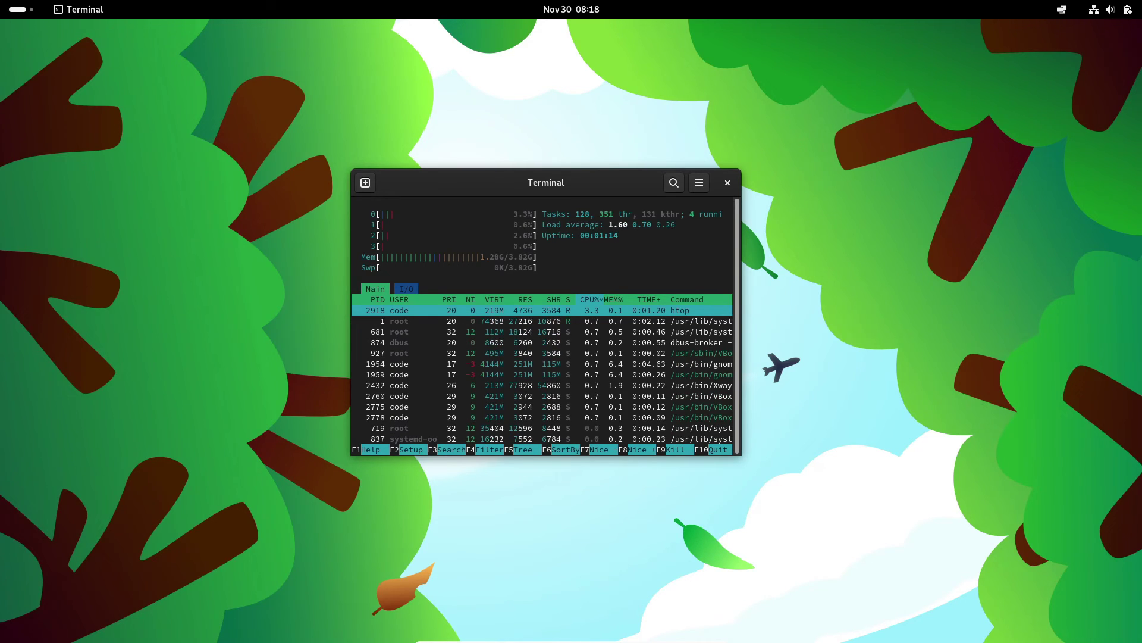
key("q")
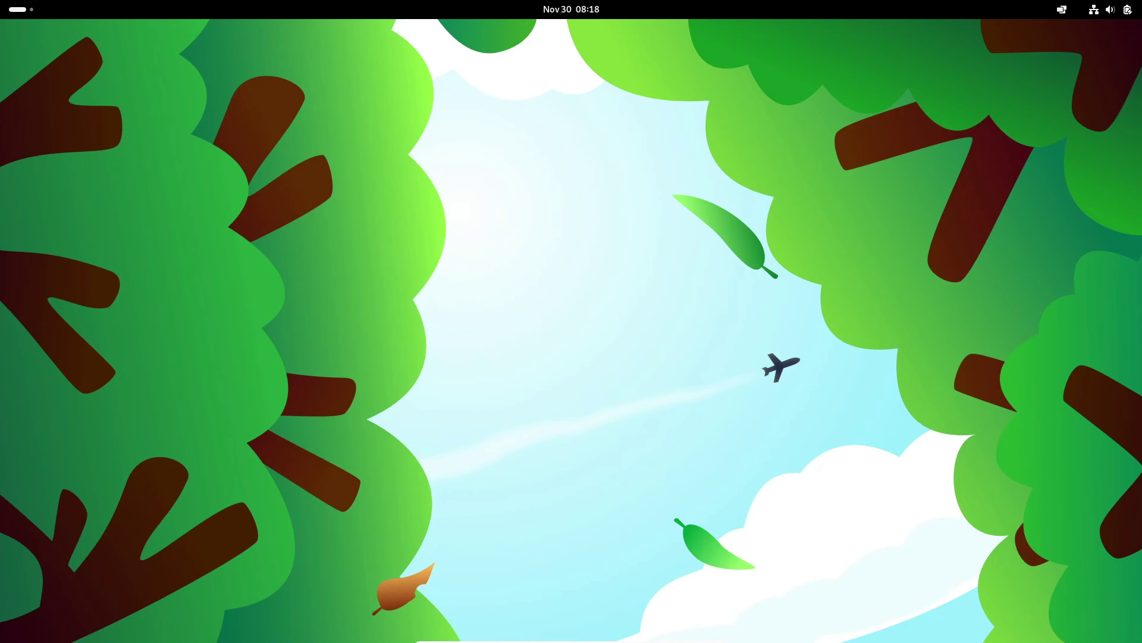
- Power off the system from quick settings and confirm the shutdown
key("super+s")
key("Return")
key("Down")
key("Down")
key("Return")
key("Right")
key("Return")
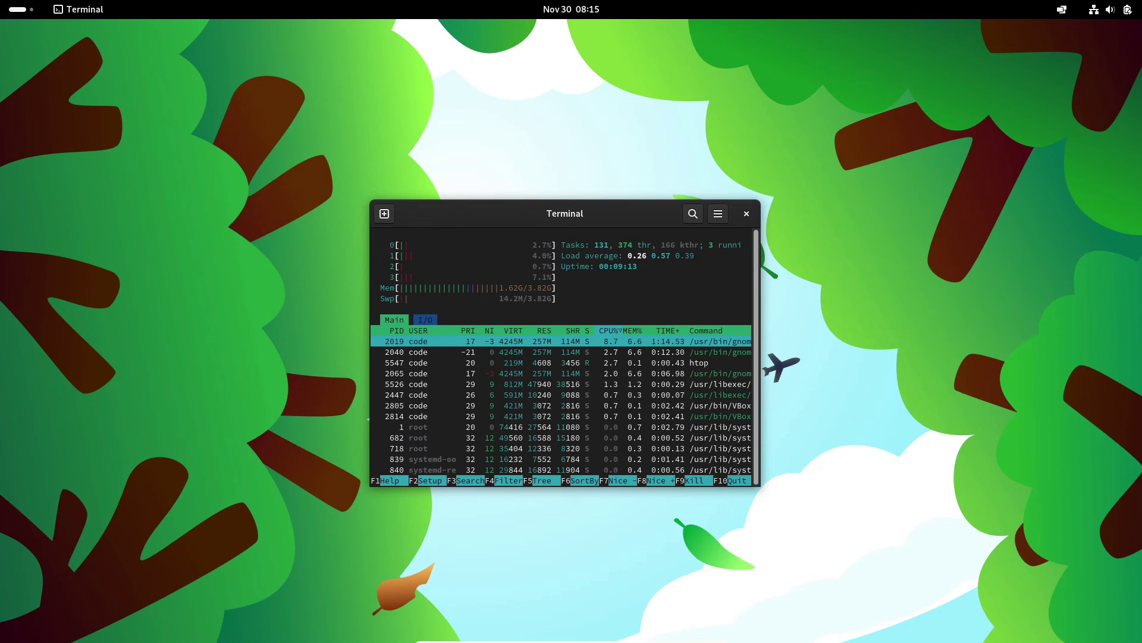
- Exit htop, launch Firefox and search for 'ultramarine 39'
key("q")
key("super")
left_click(471, 604)
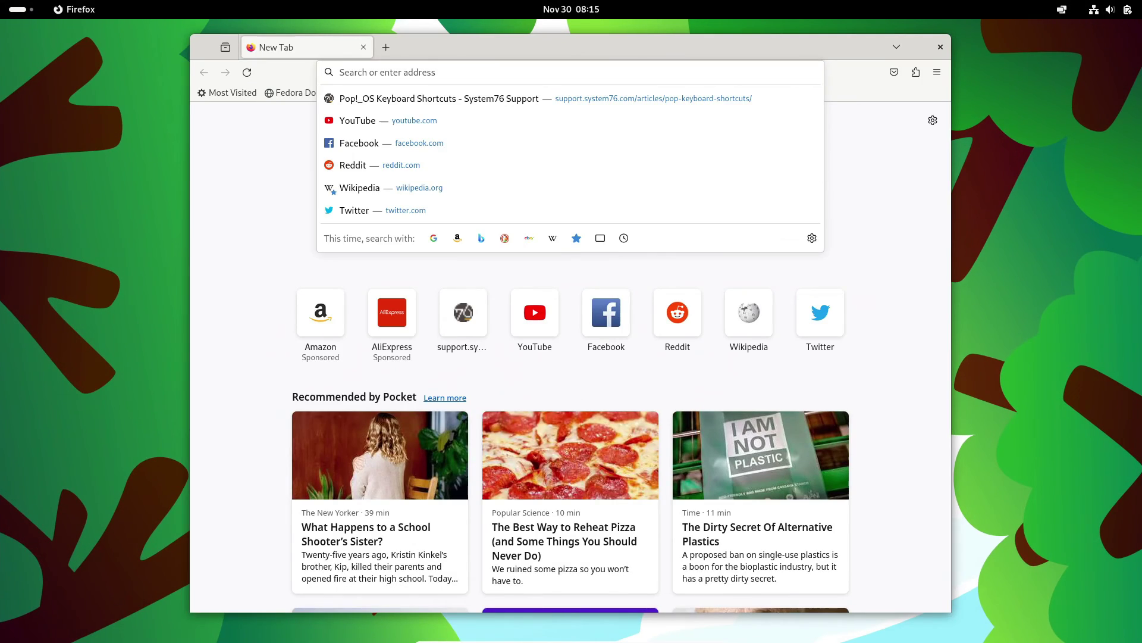
type("ultra")
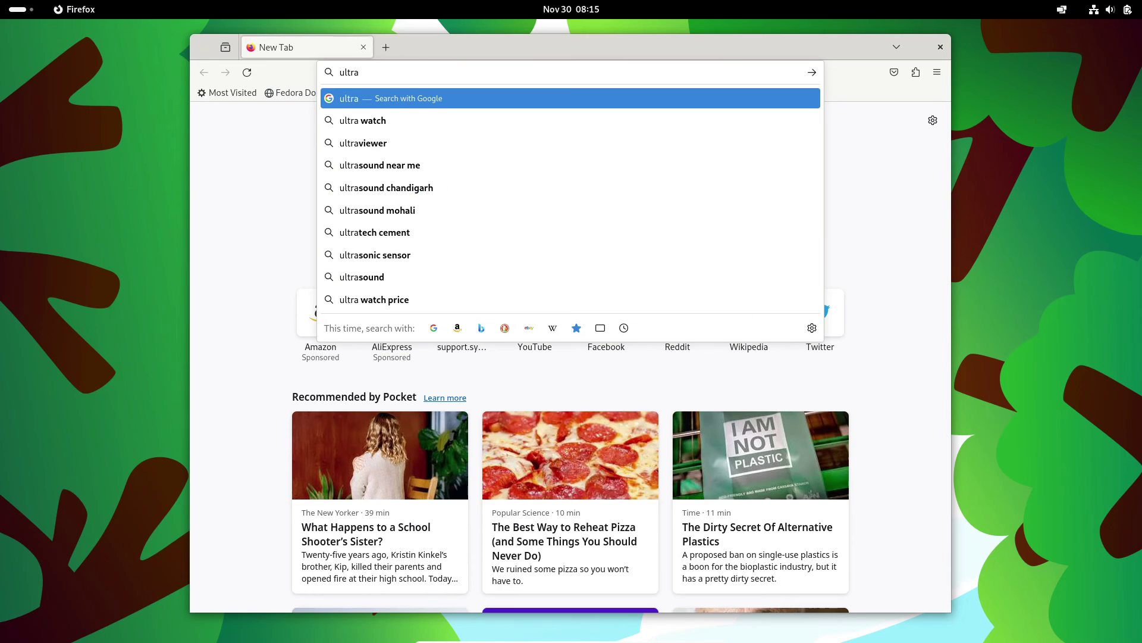
type("marine 39")
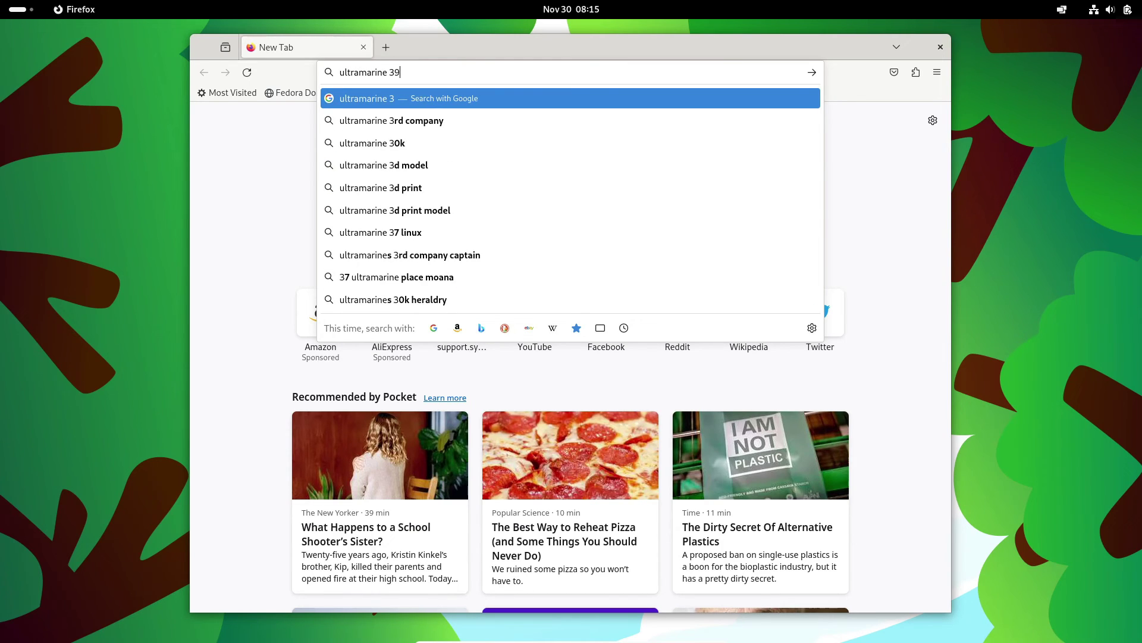
key("Return")
- Look over the search results and open the official Ultramarine Linux site
scroll(357, 398, "down", 5)
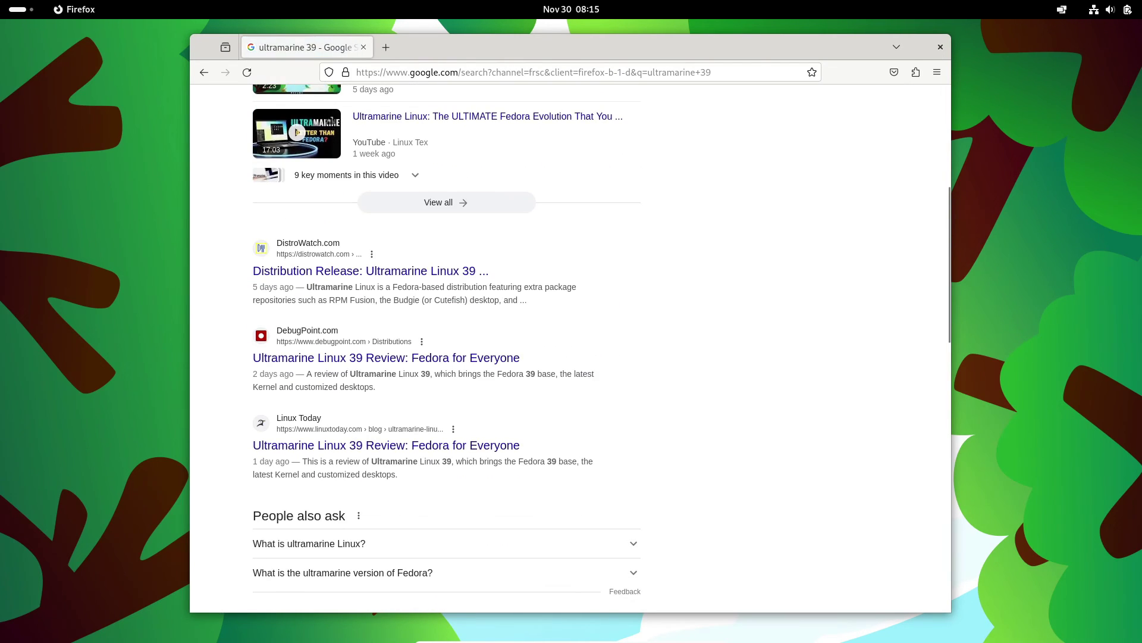
scroll(357, 399, "up", 1)
scroll(416, 363, "up", 4)
scroll(416, 363, "down", 12)
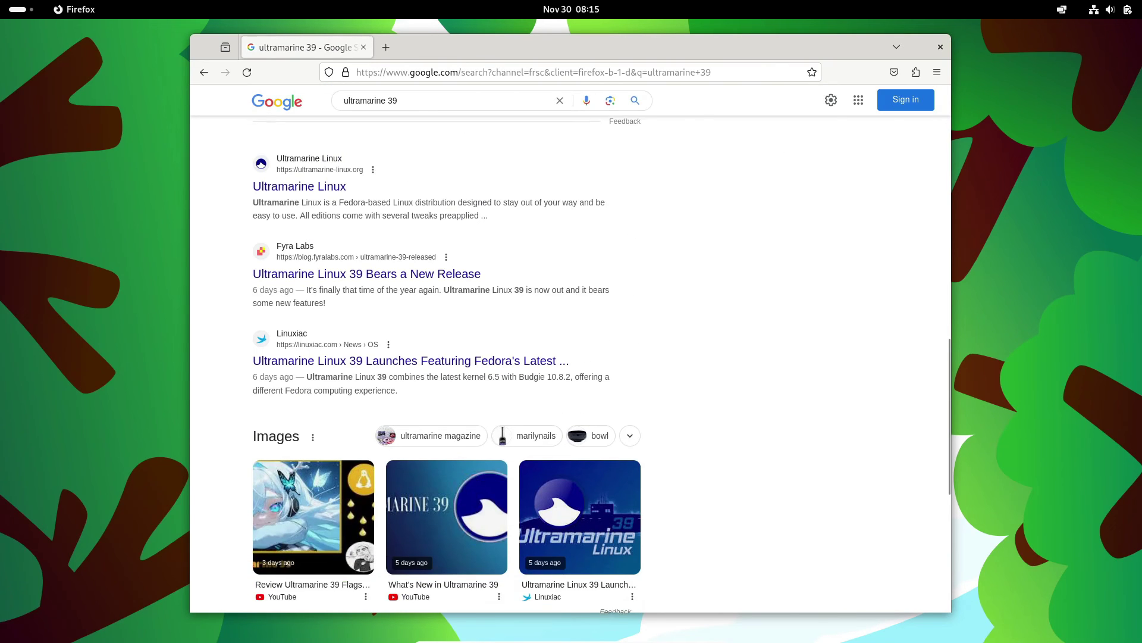
scroll(416, 362, "up", 1)
left_click(299, 263)
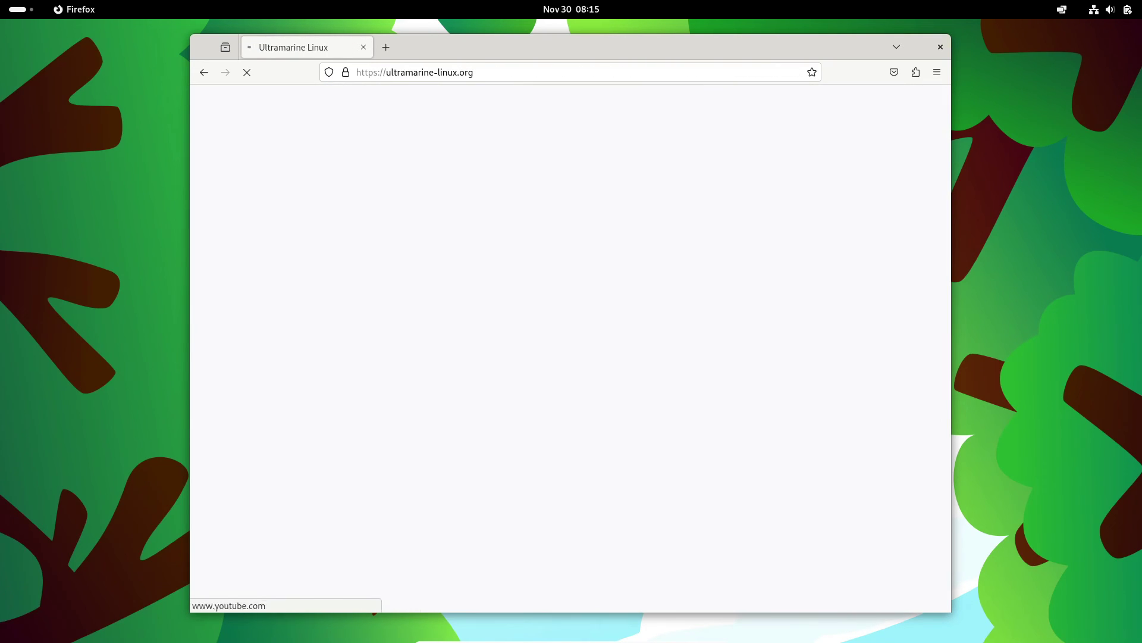
- Go to the site's Download page and browse the listed editions
left_click(279, 304)
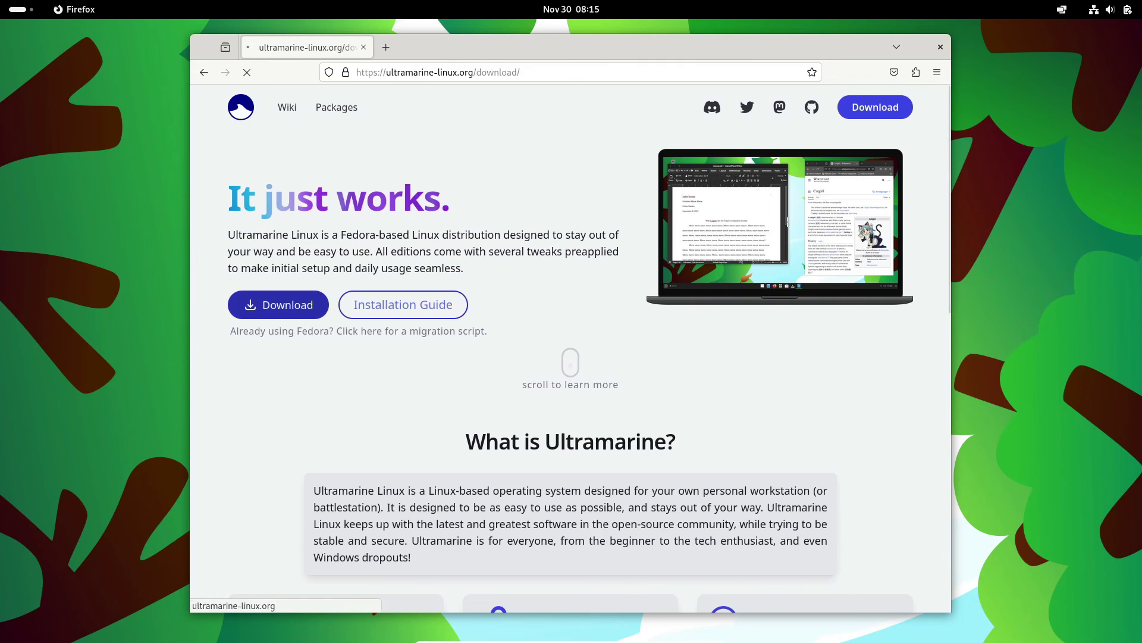
scroll(571, 351, "down", 2)
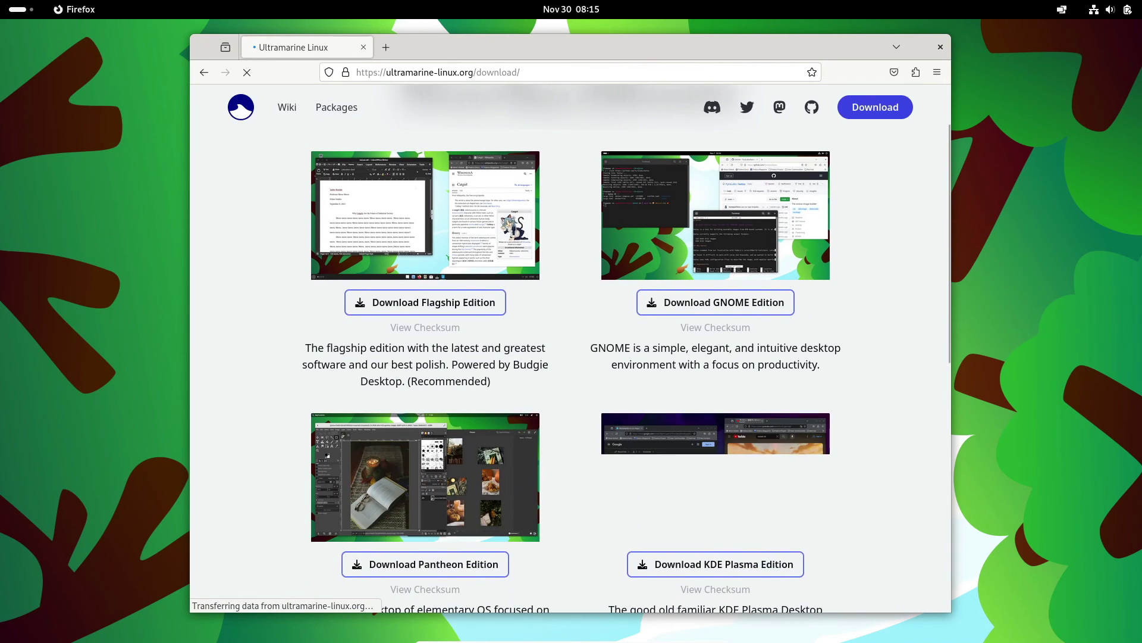
scroll(570, 351, "down", 5)
scroll(570, 351, "up", 5)
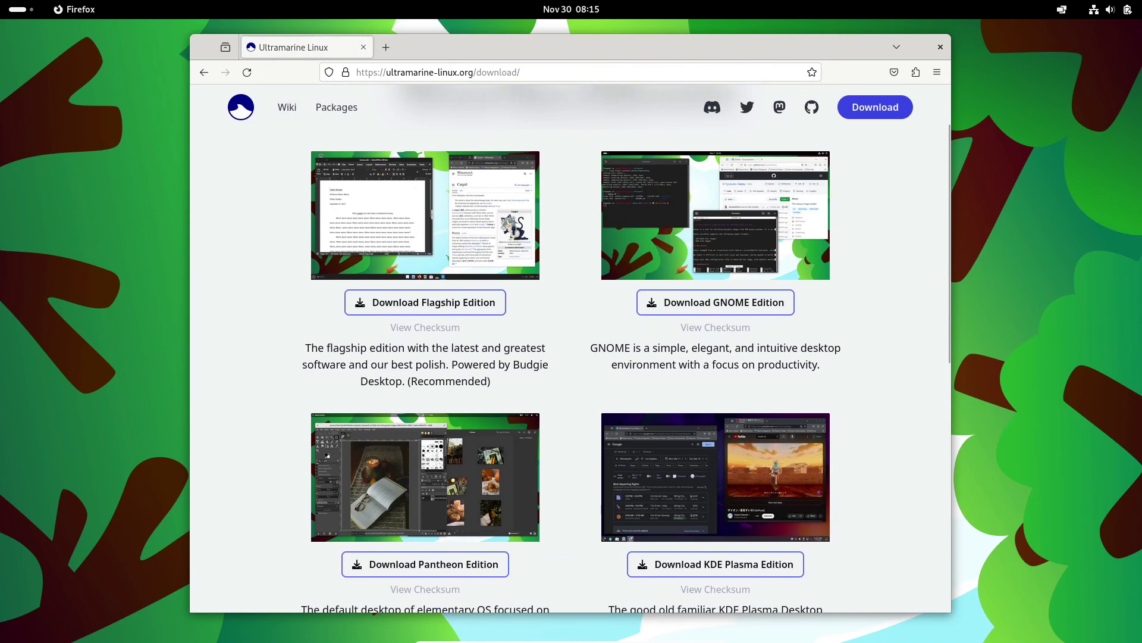
scroll(425, 303, "down", 2)
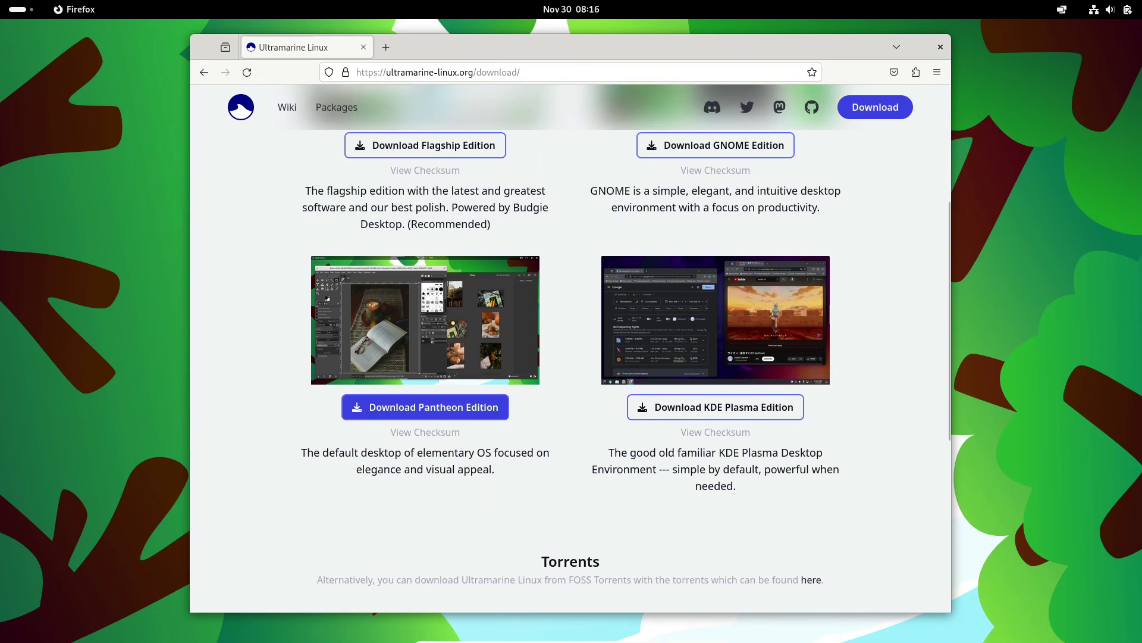
scroll(715, 407, "down", 5)
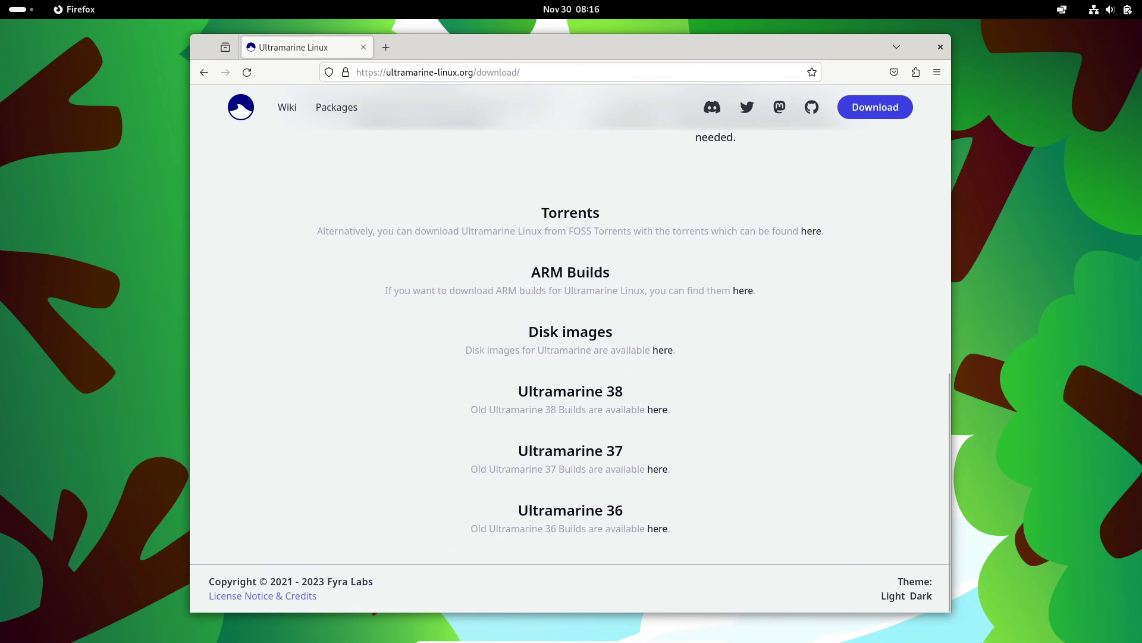
scroll(715, 407, "up", 8)
- Start and cancel the GNOME edition ISO download, then view the About Firefox details
left_click(715, 381)
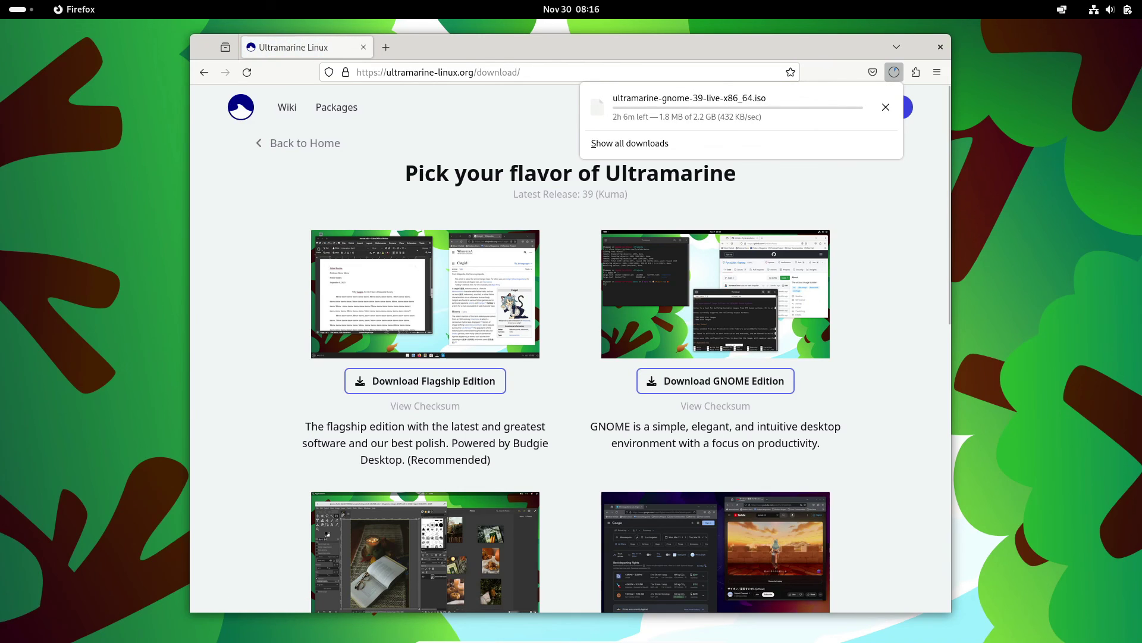
left_click(886, 107)
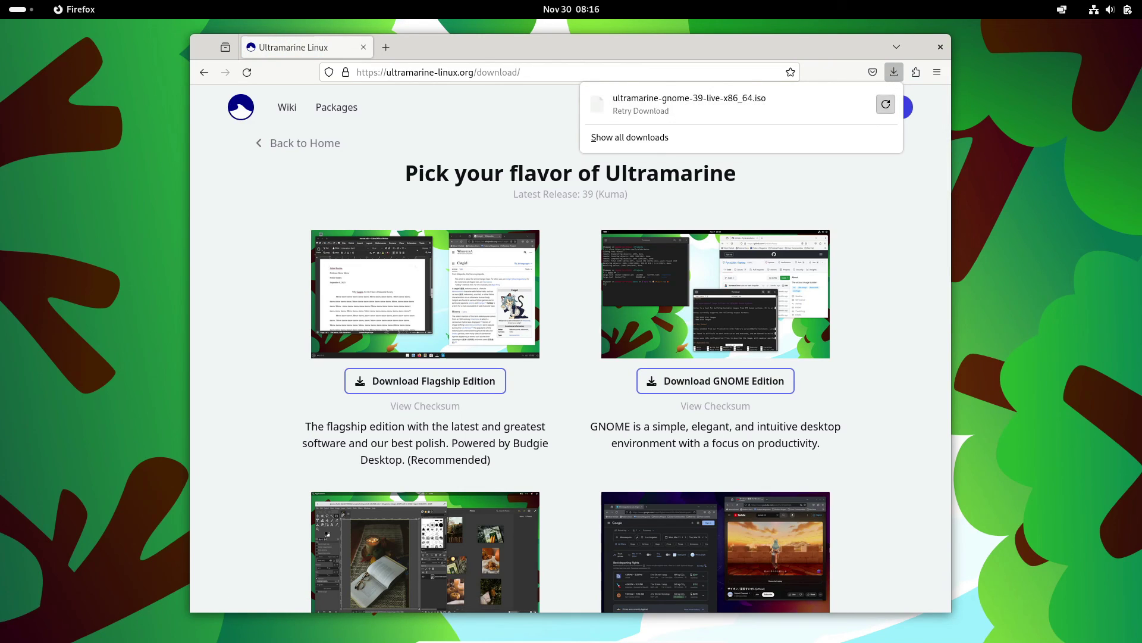
left_click(937, 72)
left_click(768, 448)
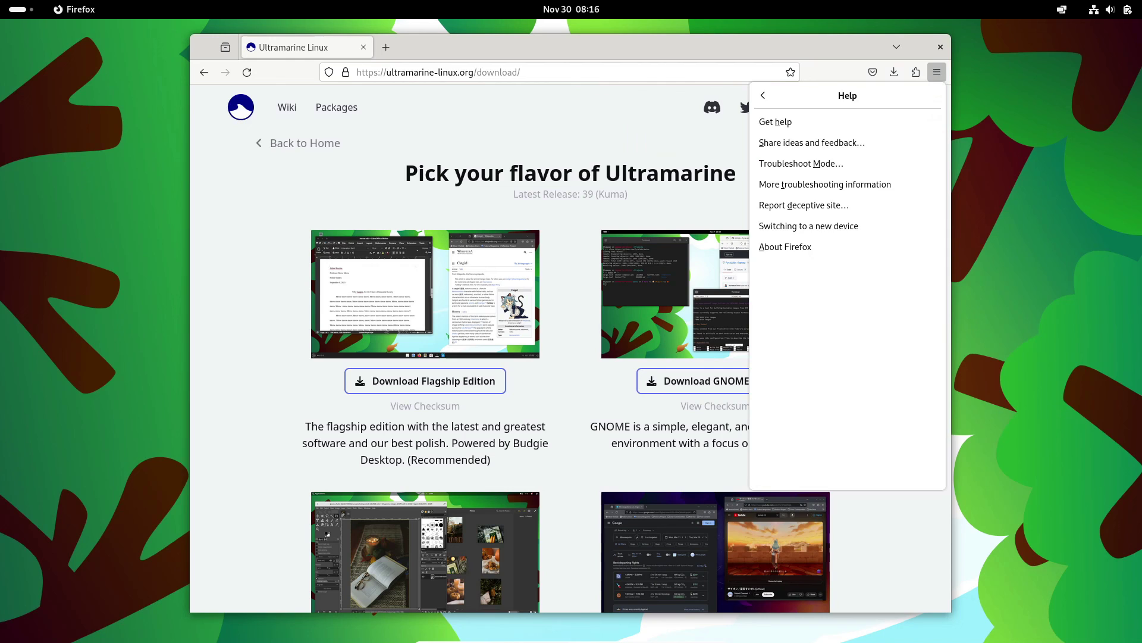
left_click(783, 247)
- Close About Firefox and the browser, then bring up the system quick settings
left_click(423, 30)
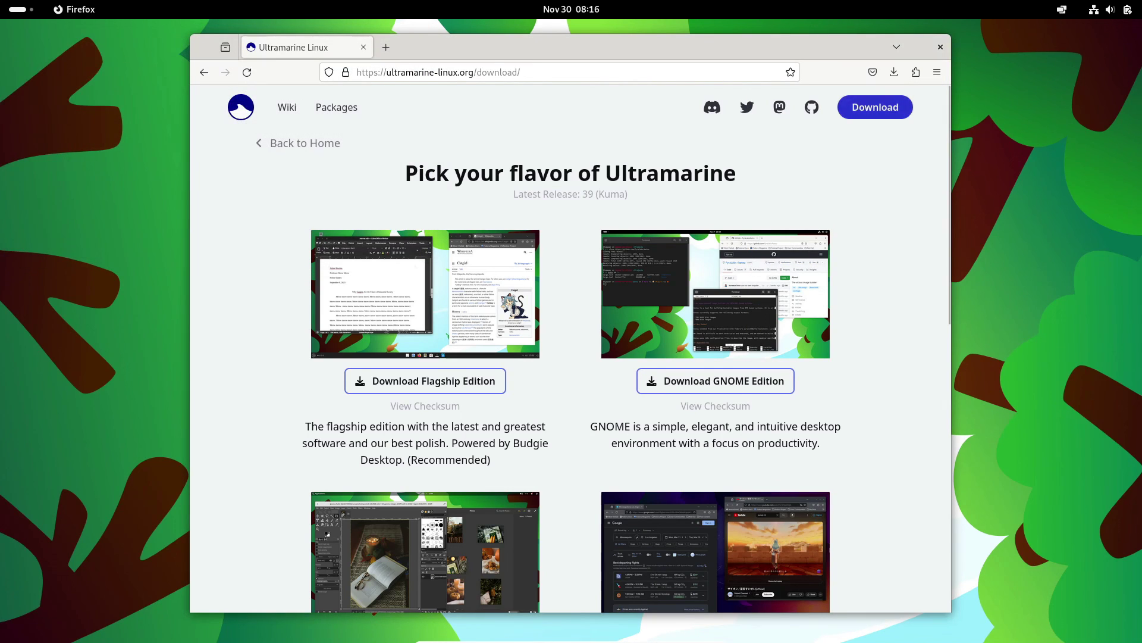
left_click(941, 46)
key("super+s")
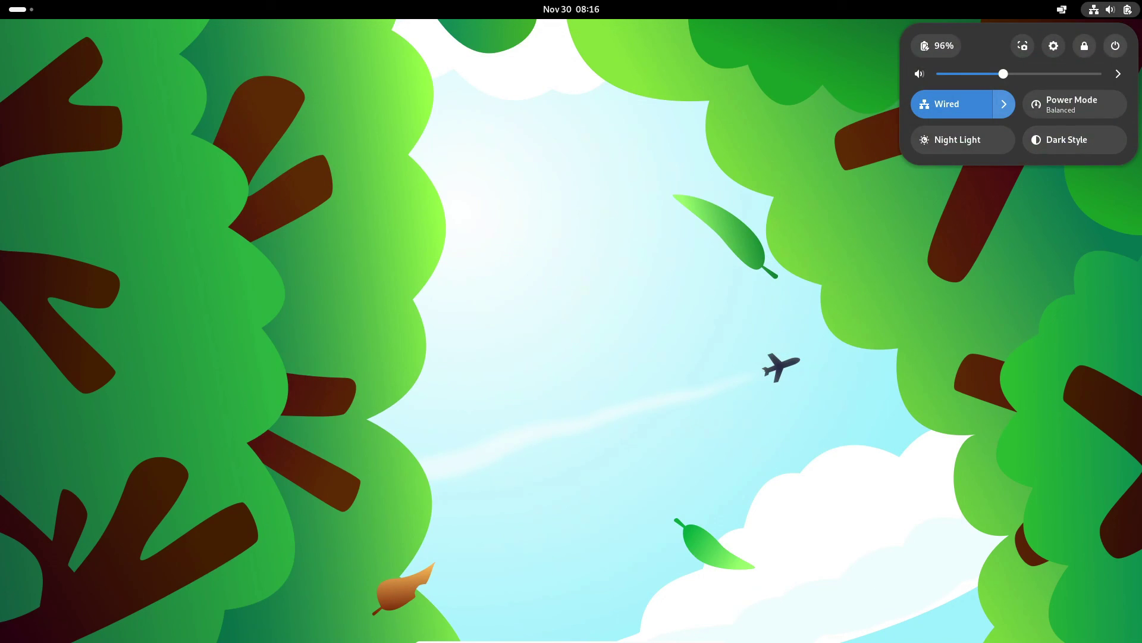